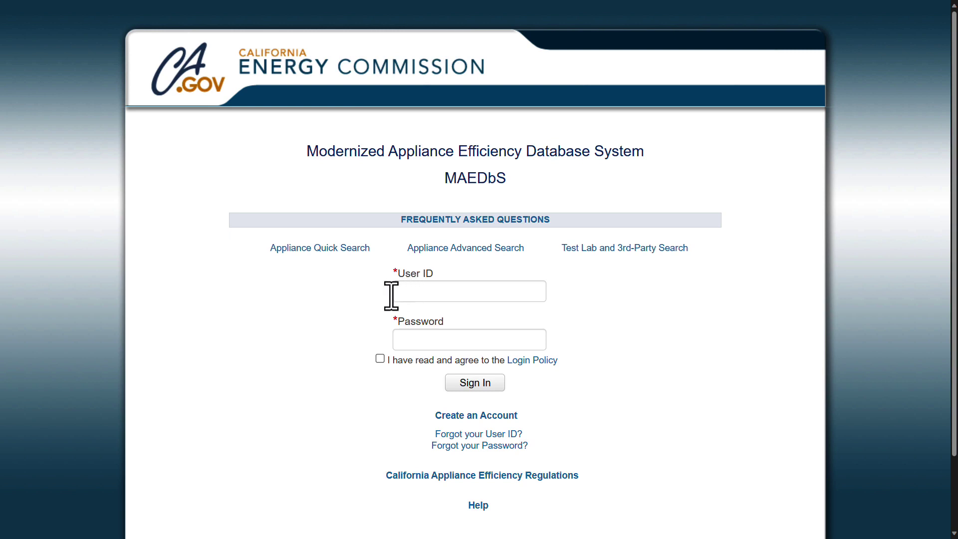
Sign in with the manufacturer user ID and the pasted password, accepting the Login Policy.
click(394, 294)
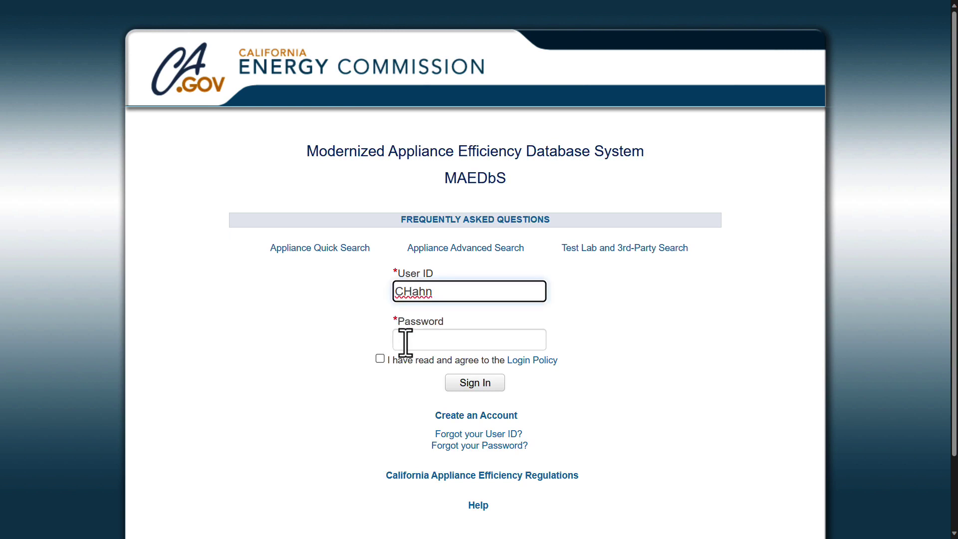
key(Tab)
key(ctrl+v)
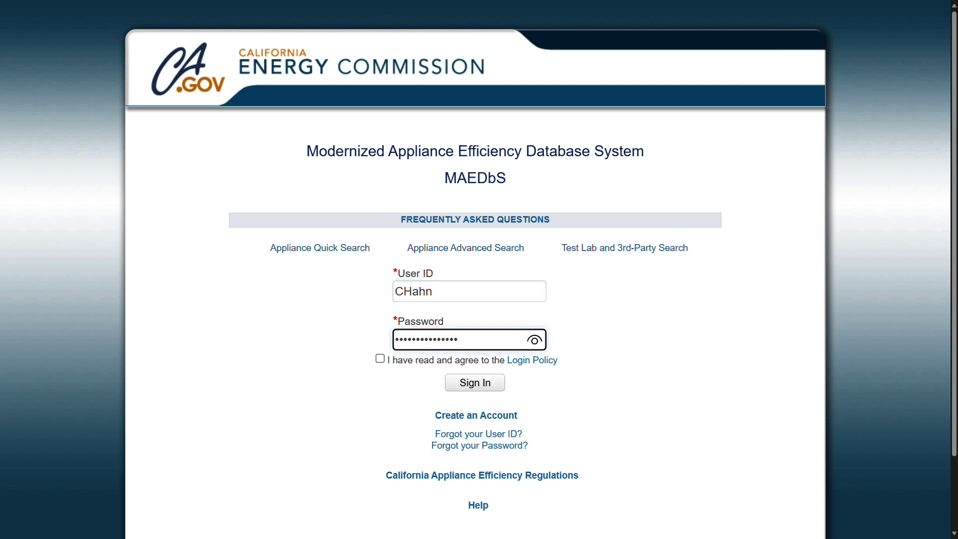
click(379, 360)
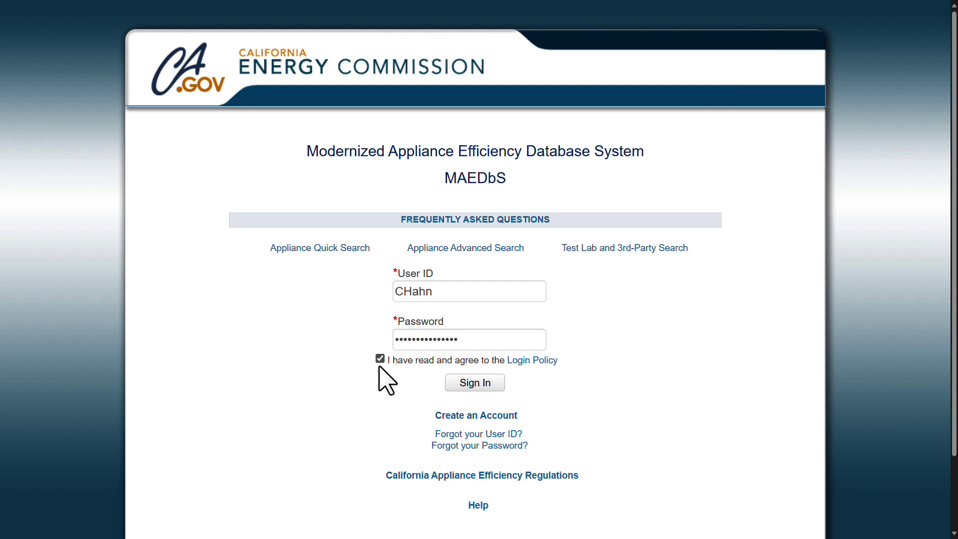
click(474, 384)
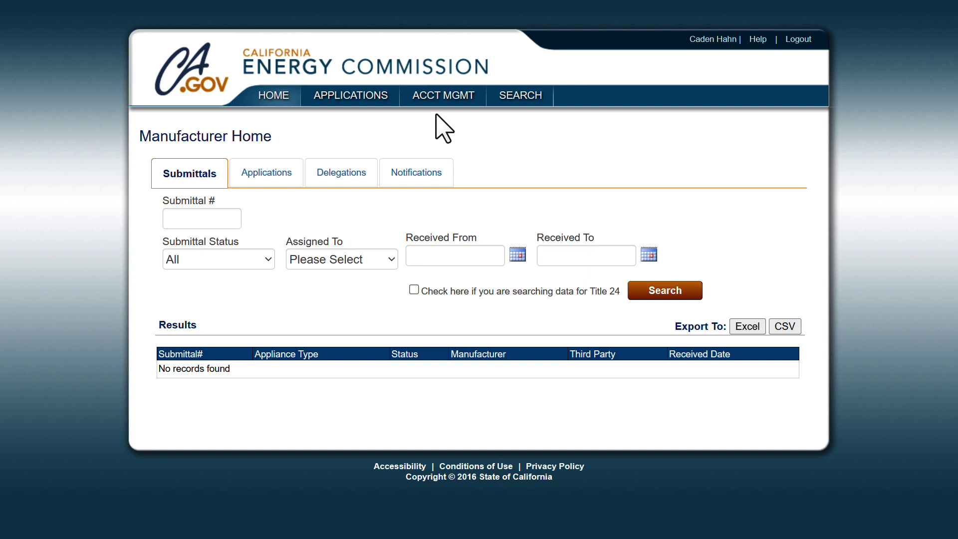
mouse_move(438, 103)
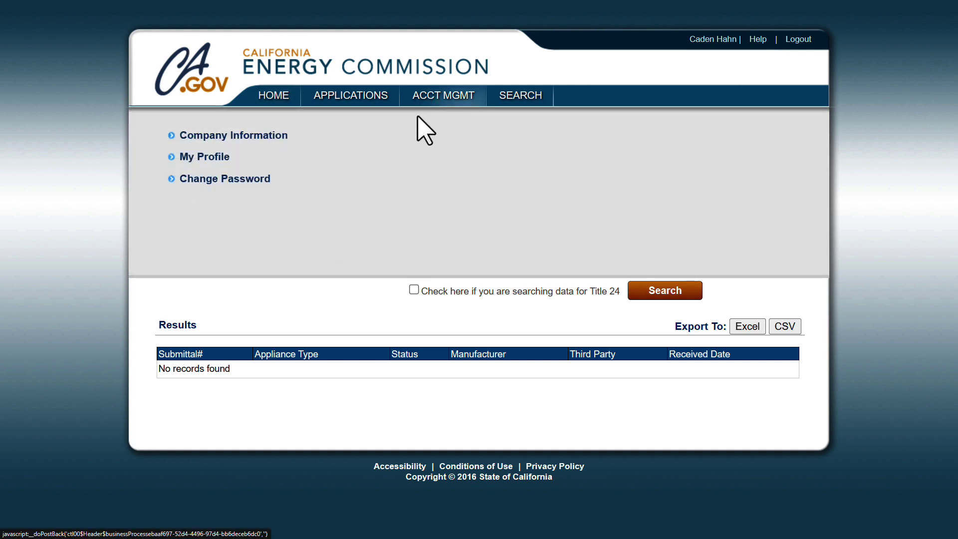
click(227, 139)
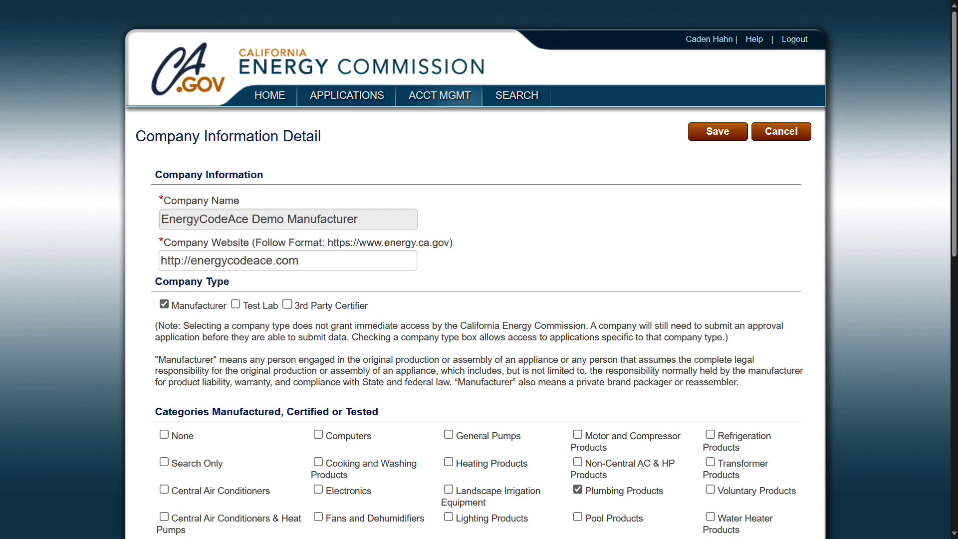
drag(955, 21, 956, 293)
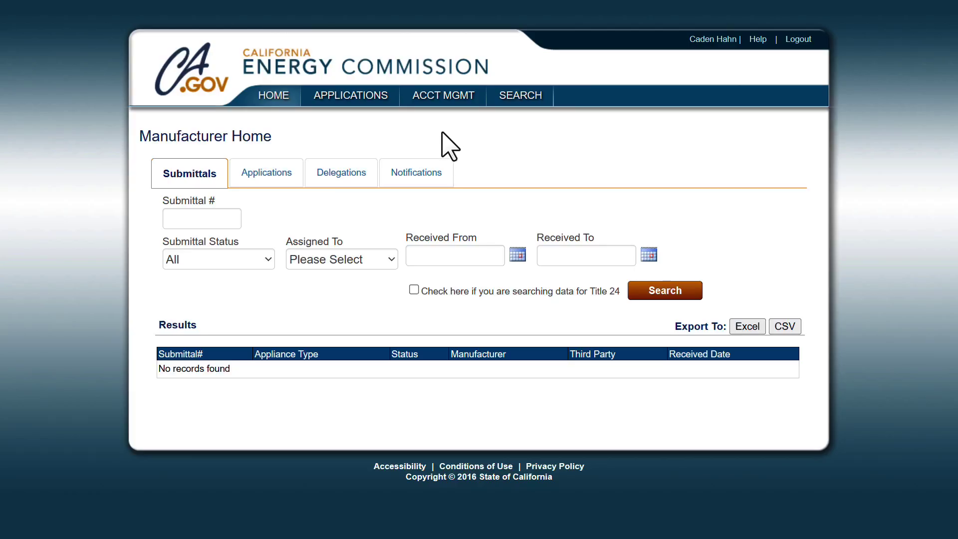
From Company Information Detail, open a blank User Information form using Add in the Users table.
mouse_move(443, 99)
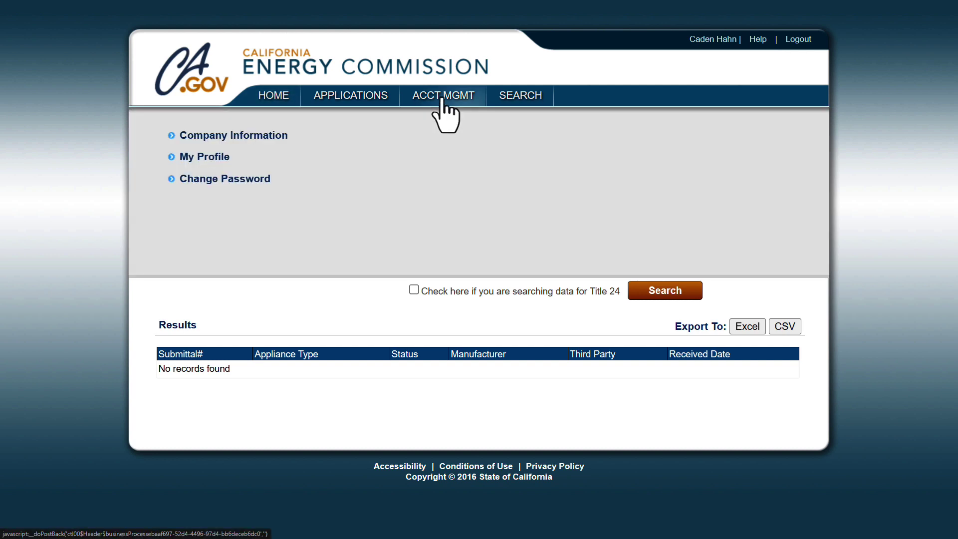
click(230, 140)
scroll(478, 275, down, 4)
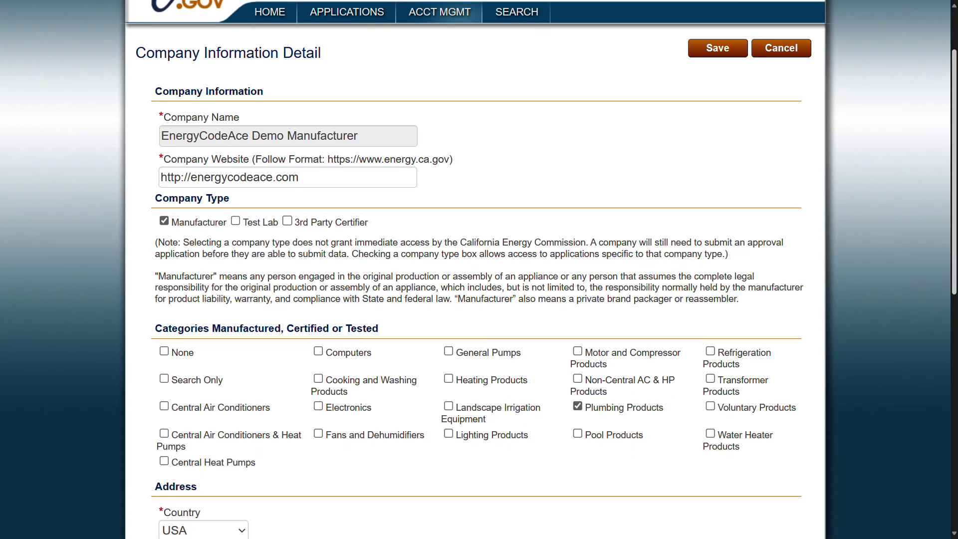
scroll(478, 270, down, 7)
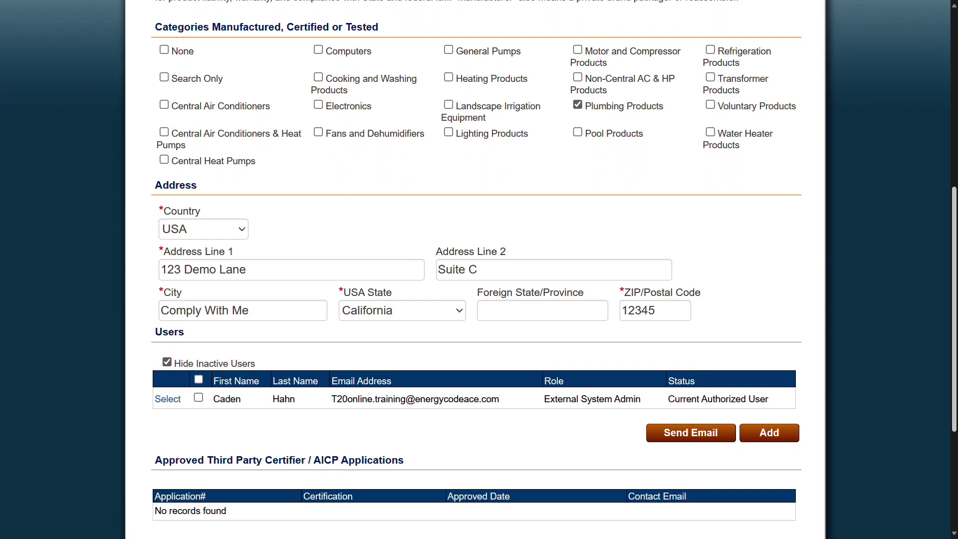
scroll(479, 270, down, 3)
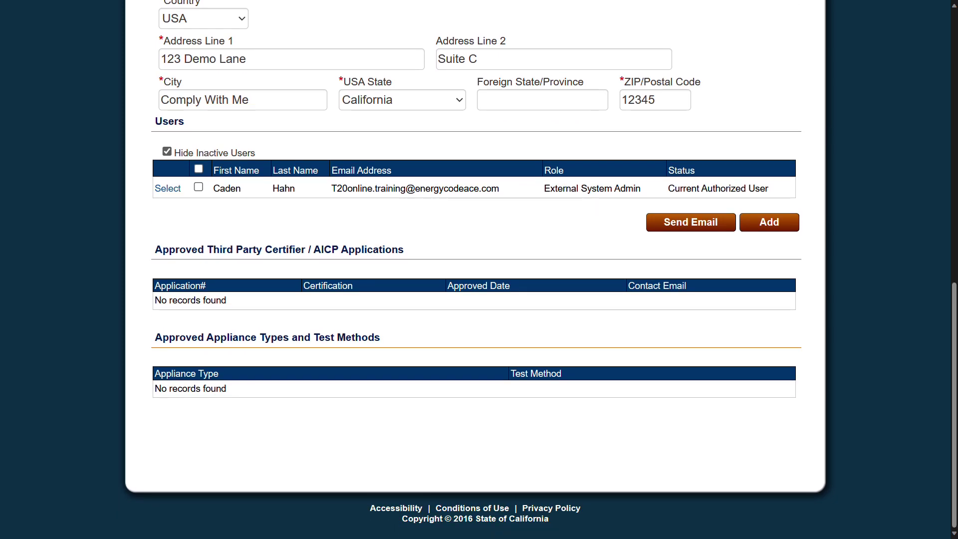
click(772, 224)
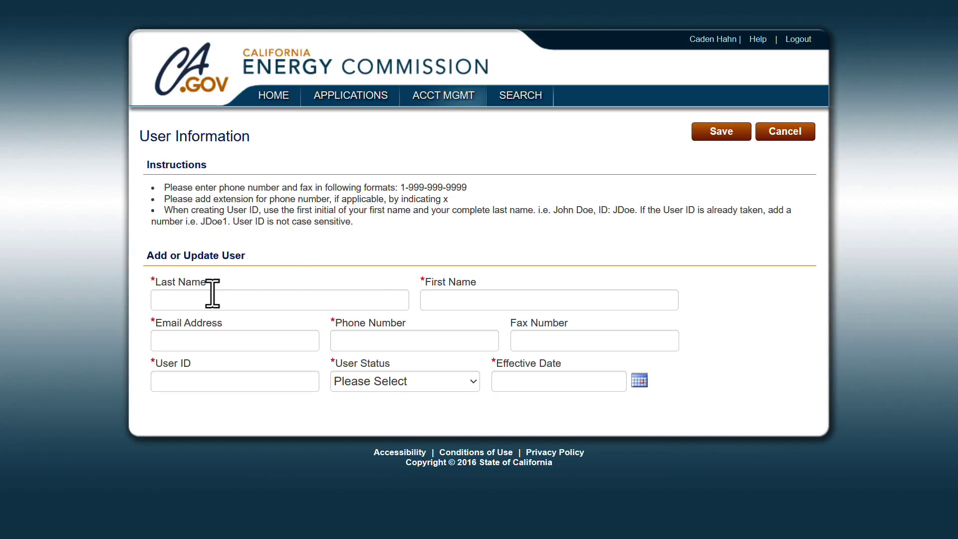
Enter the new user's last name, first name, e-mail address, phone number and user ID.
click(178, 302)
key(Tab)
key(Tab)
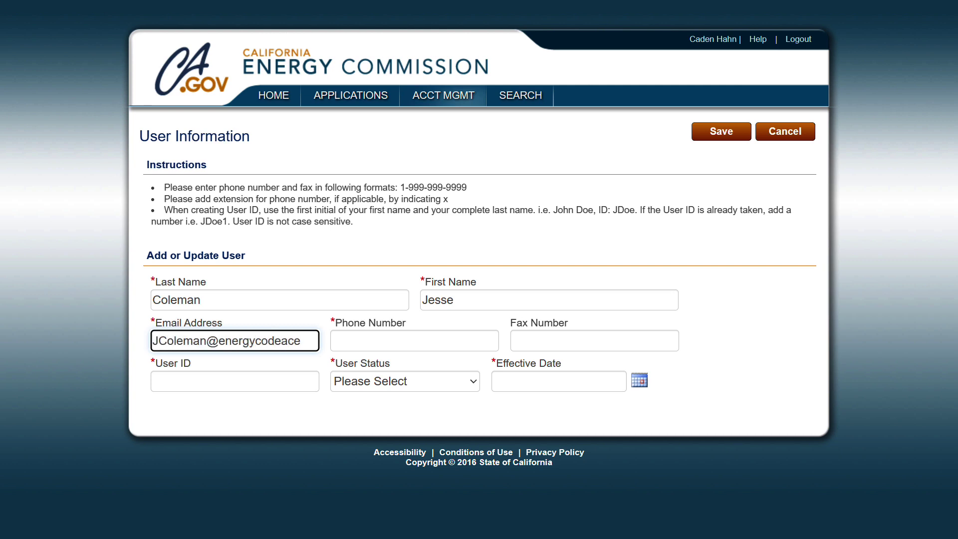
key(Tab)
text(1-555-123-5555x1235)
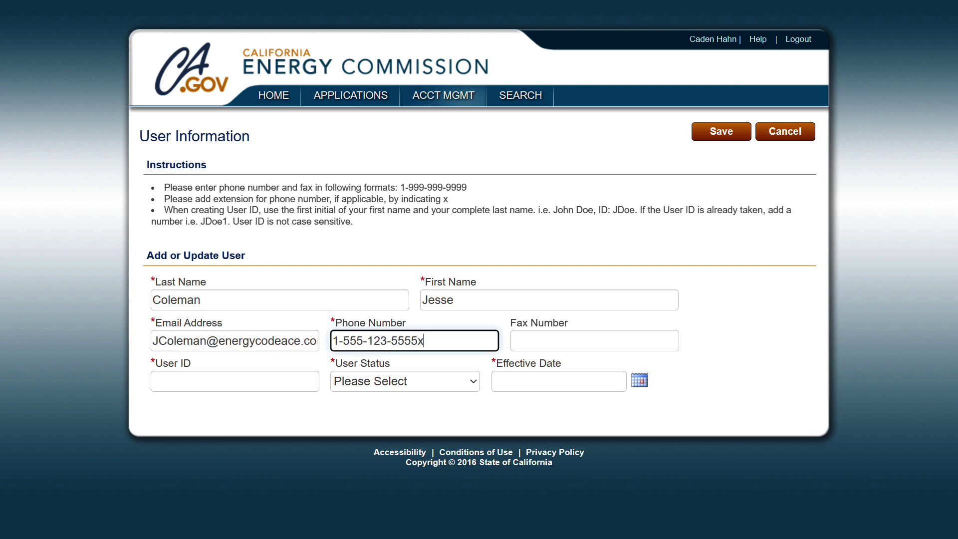
key(Tab)
key(Tab)
Make the user a Current Authorized User effective 10/17/2023 and save the details.
key(Tab)
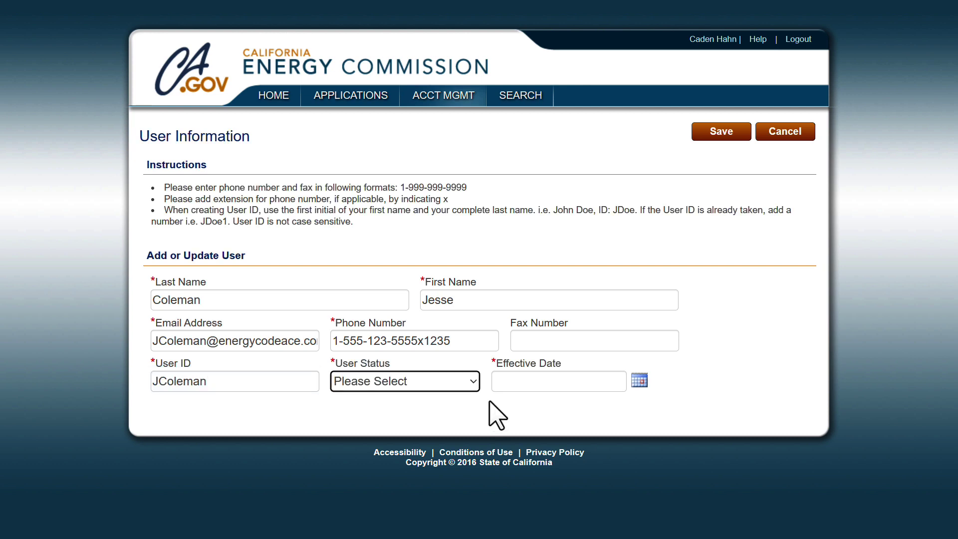
click(474, 385)
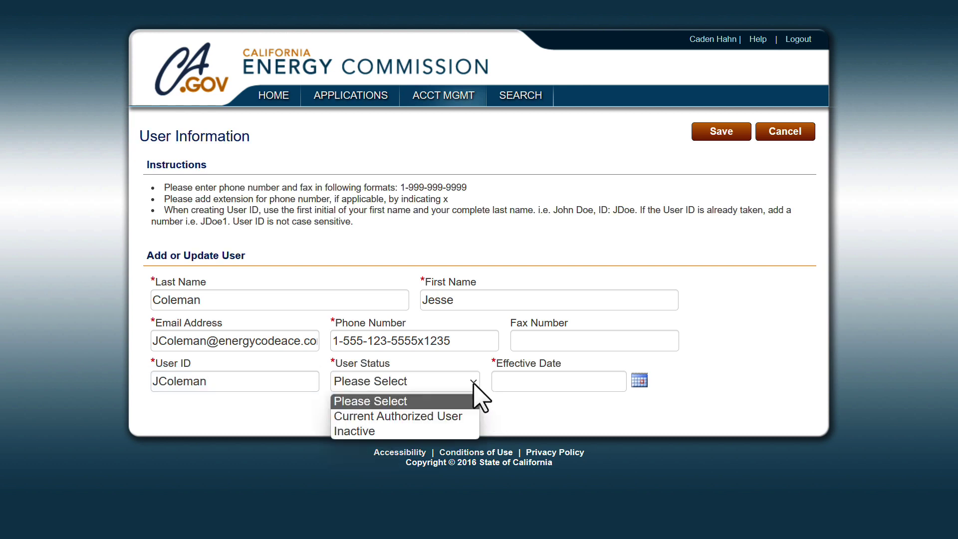
click(432, 416)
key(Tab)
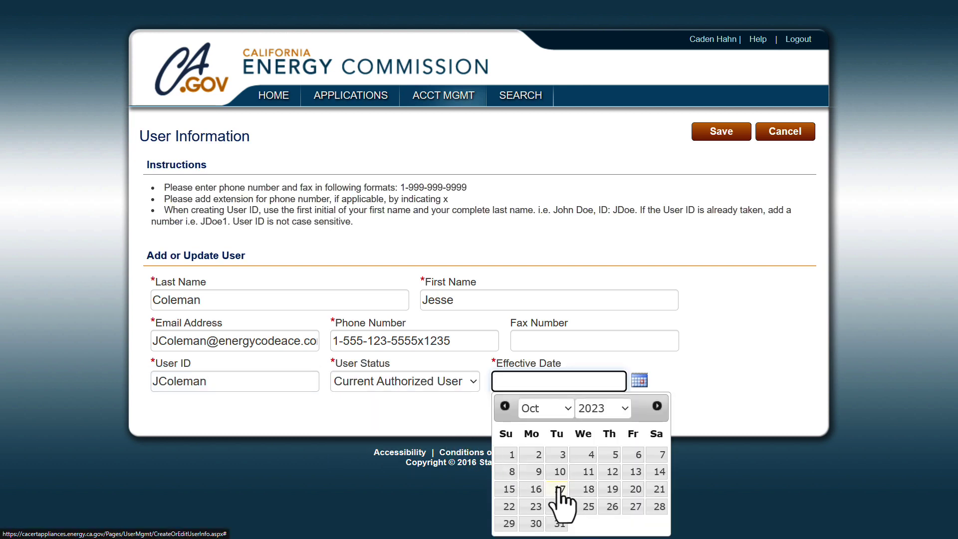
click(559, 488)
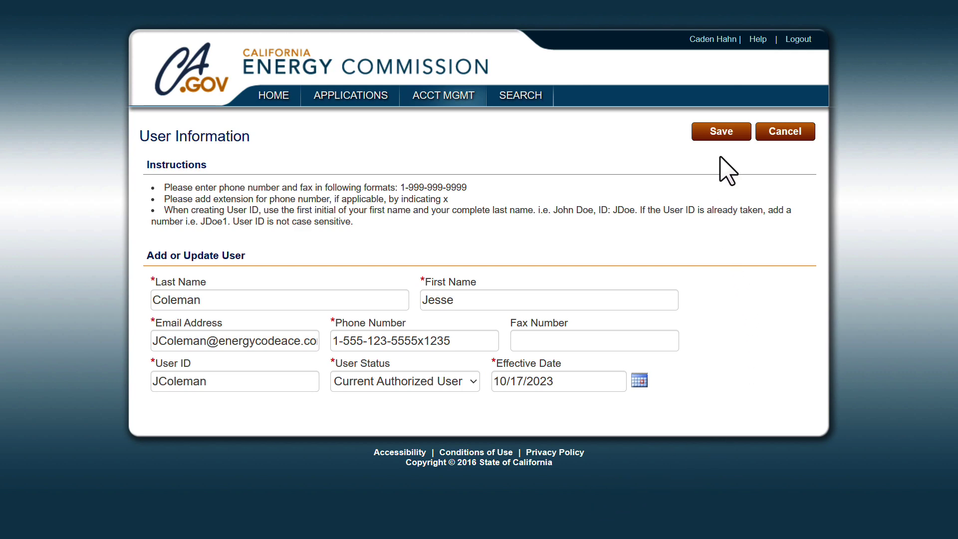
click(720, 136)
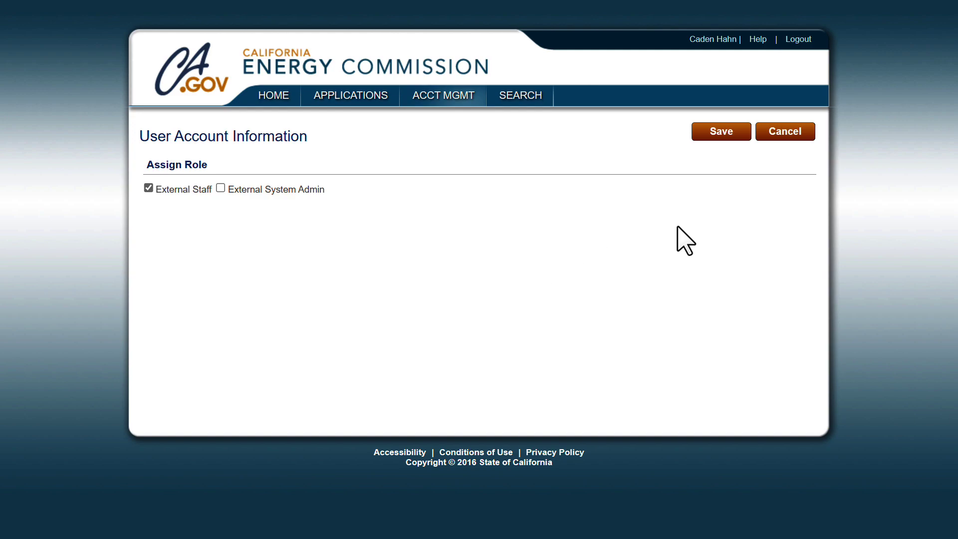
Save the user with the External Staff role and go back to Manufacturer Home.
click(722, 134)
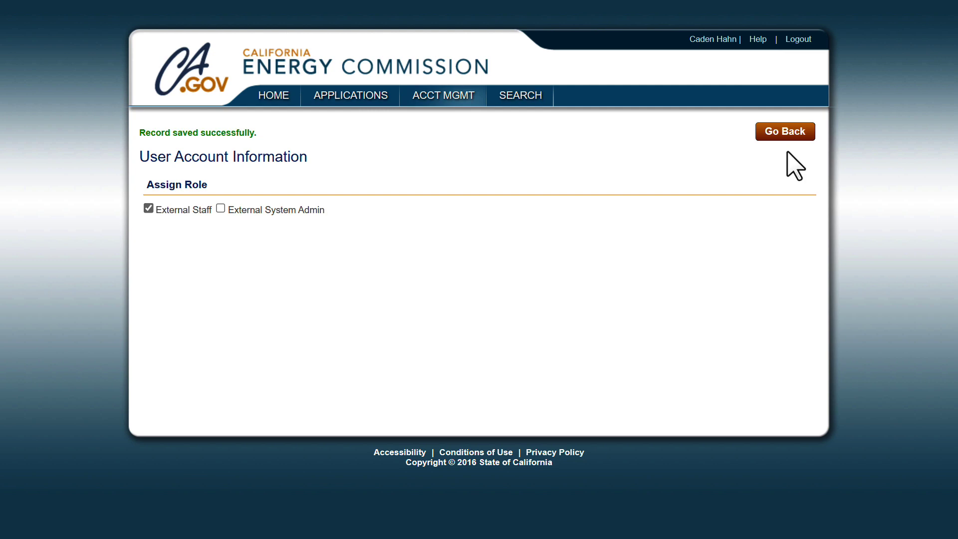
click(787, 132)
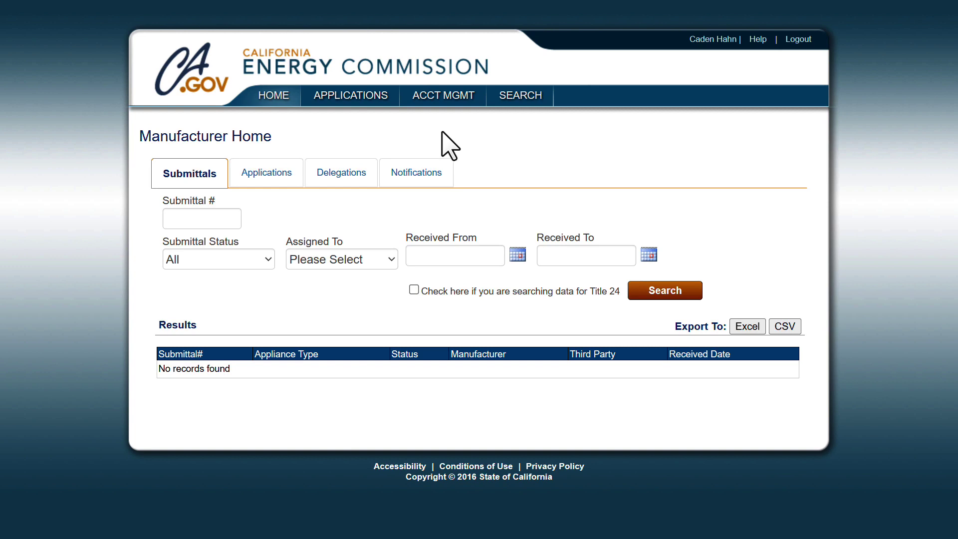
Open the External Staff user's record from the Company Information Detail users list.
mouse_move(441, 104)
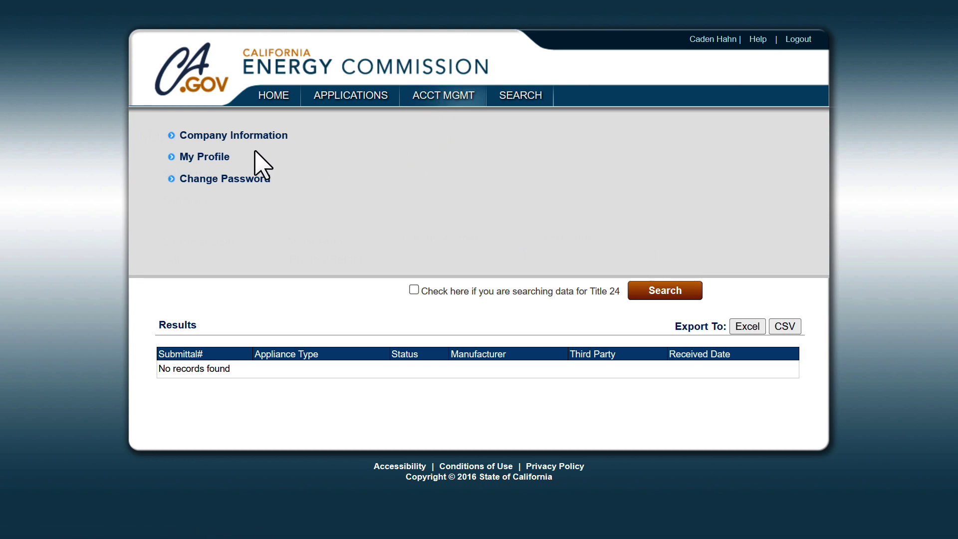
click(234, 137)
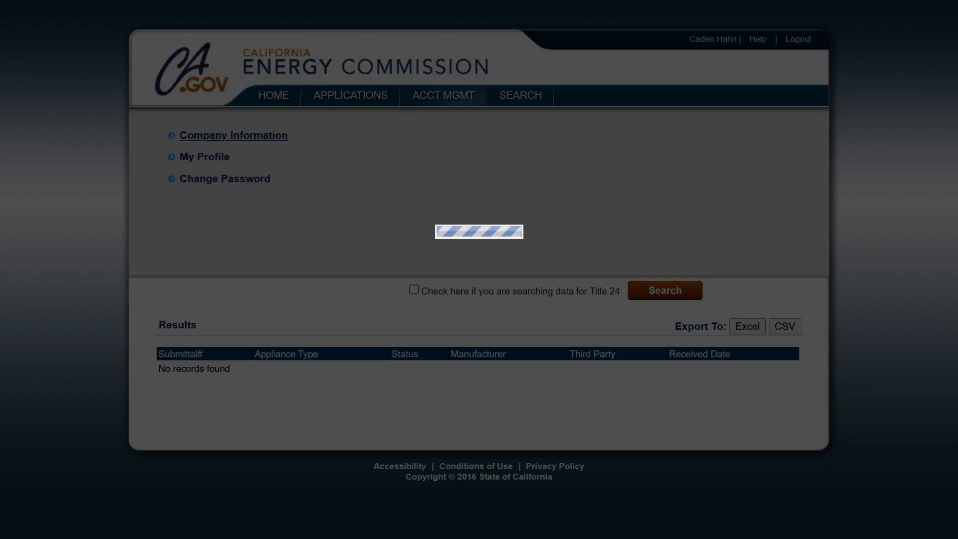
scroll(479, 269, down, 5)
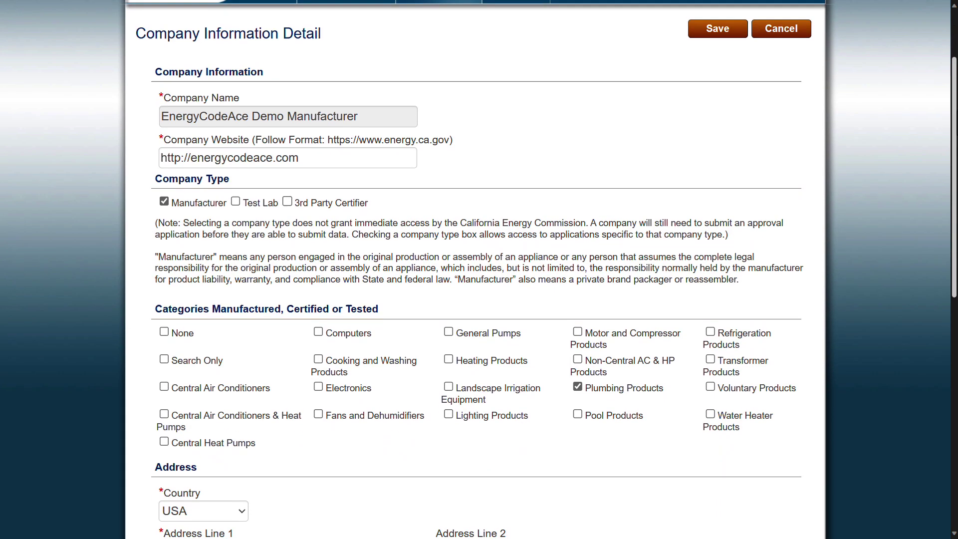
scroll(479, 270, down, 7)
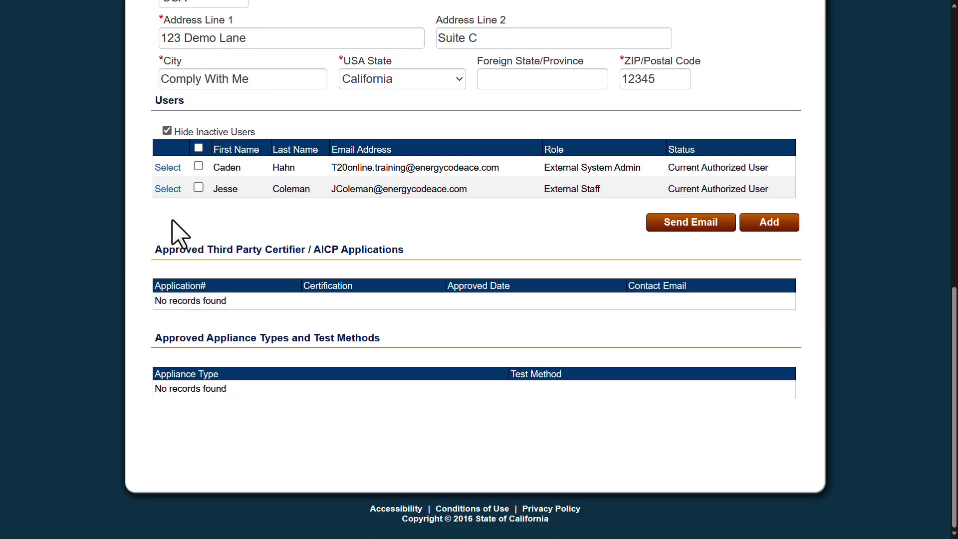
click(168, 188)
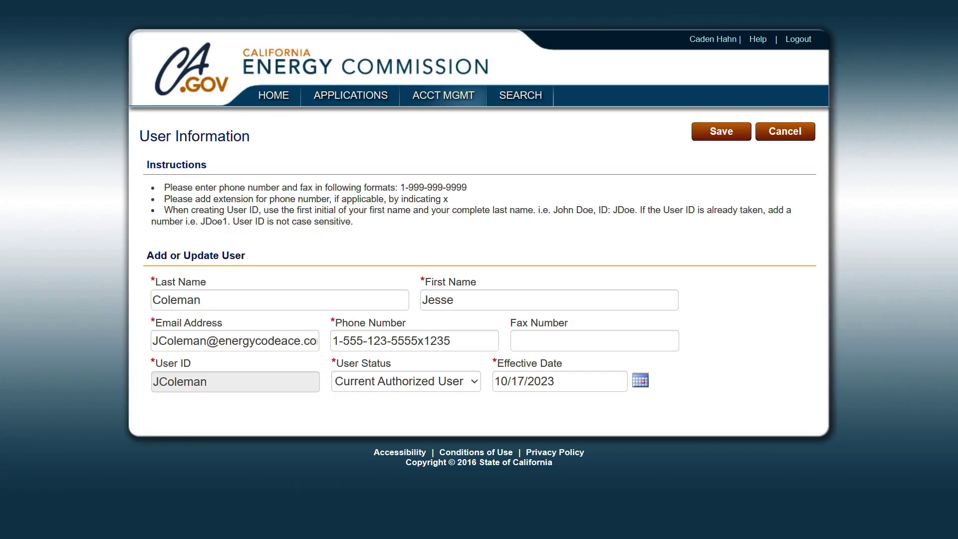
Change the user's phone extension, save it with External Staff kept, then go back.
click(457, 341)
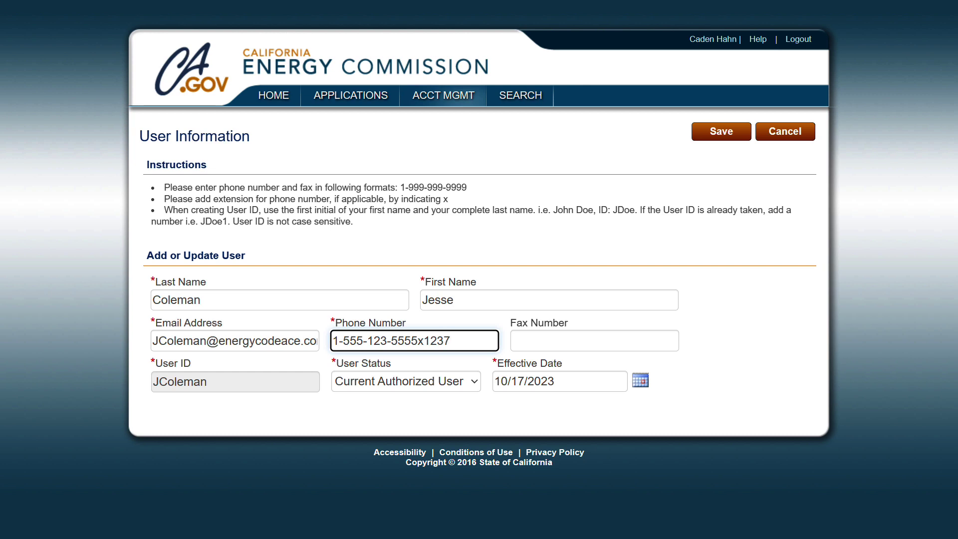
click(721, 135)
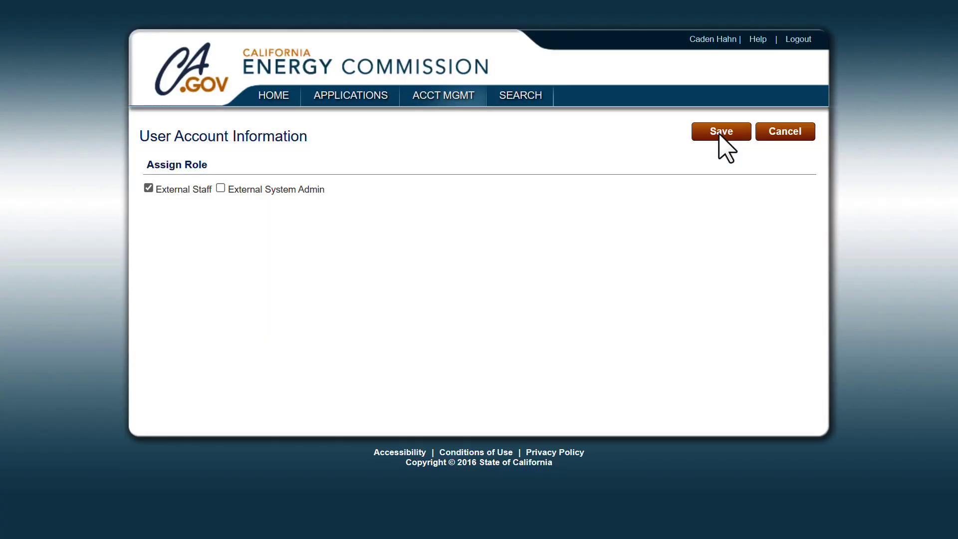
click(721, 132)
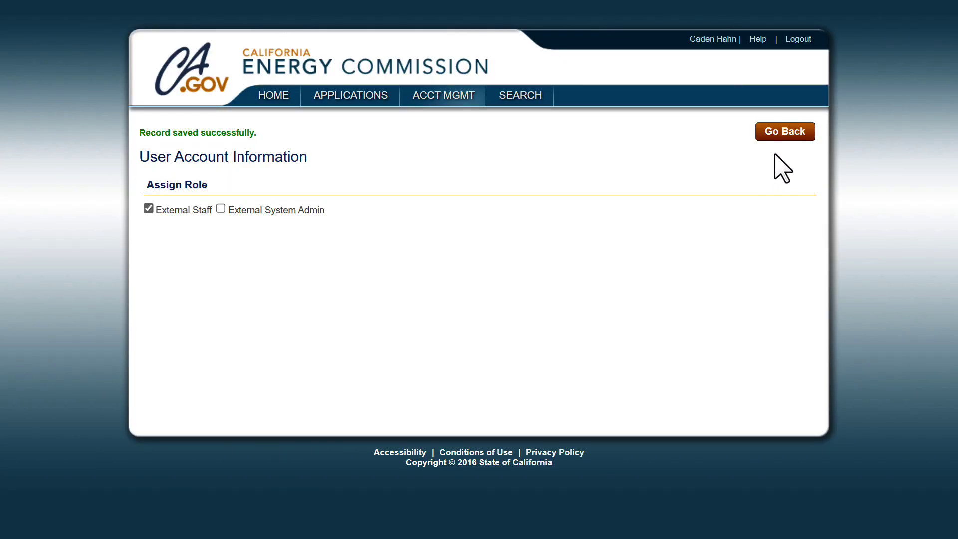
click(785, 133)
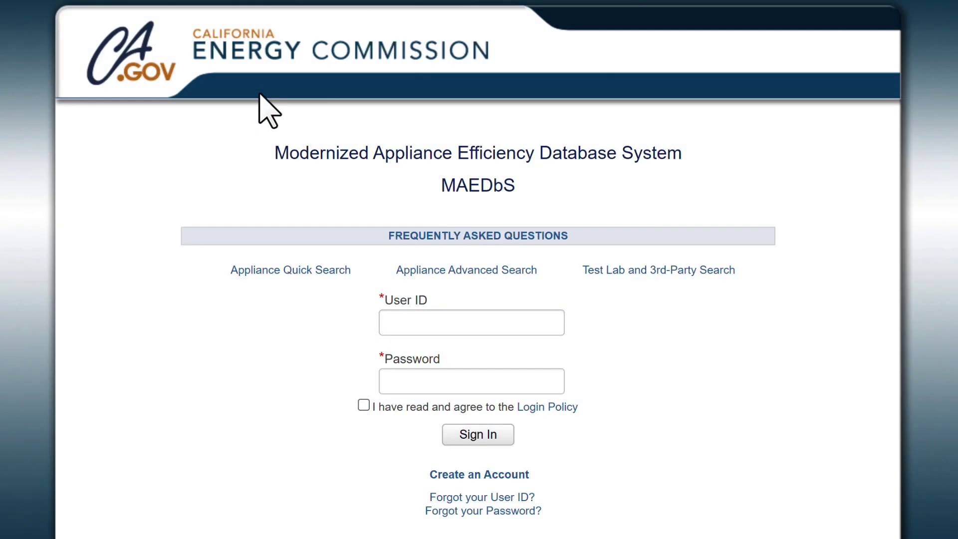
Sign back in with the manufacturer user ID and the pasted password, accepting the Login Policy.
click(391, 324)
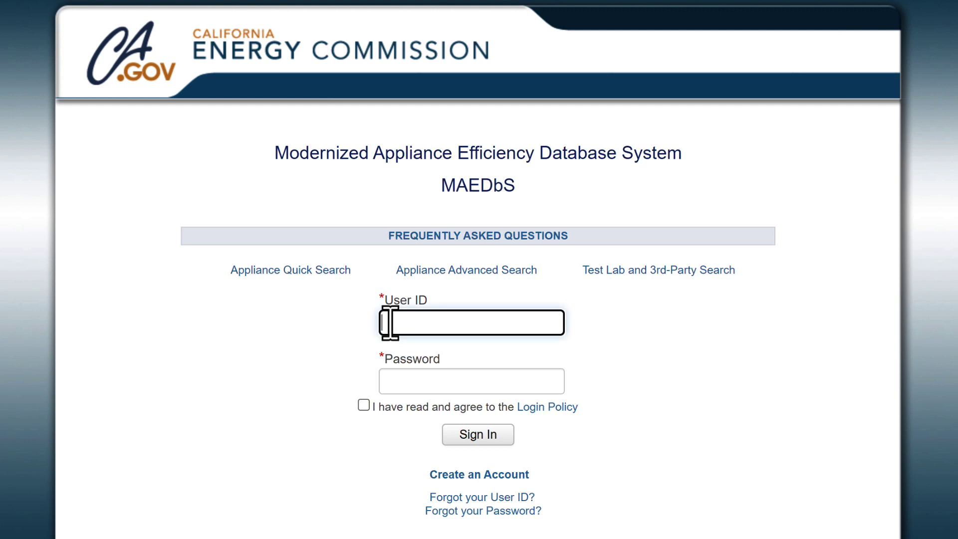
click(441, 381)
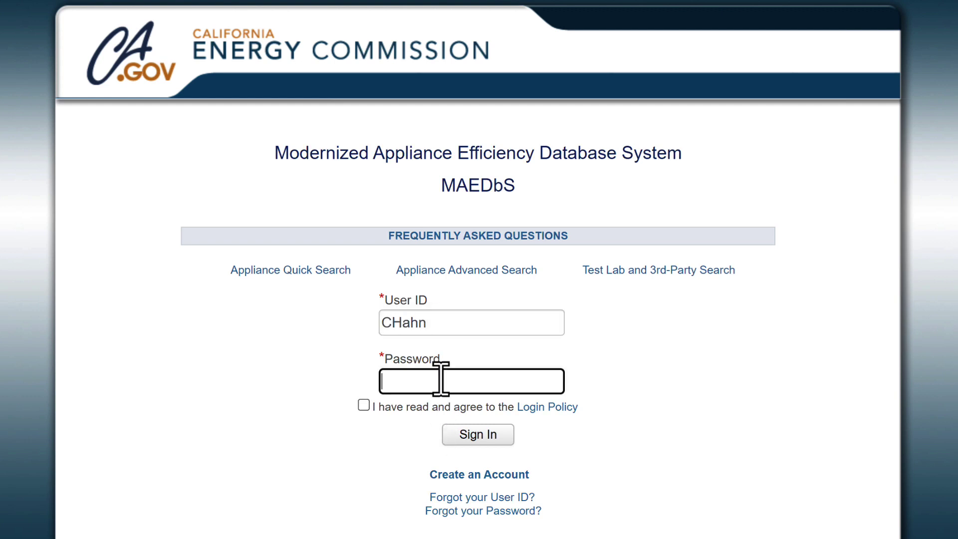
key(ctrl+v)
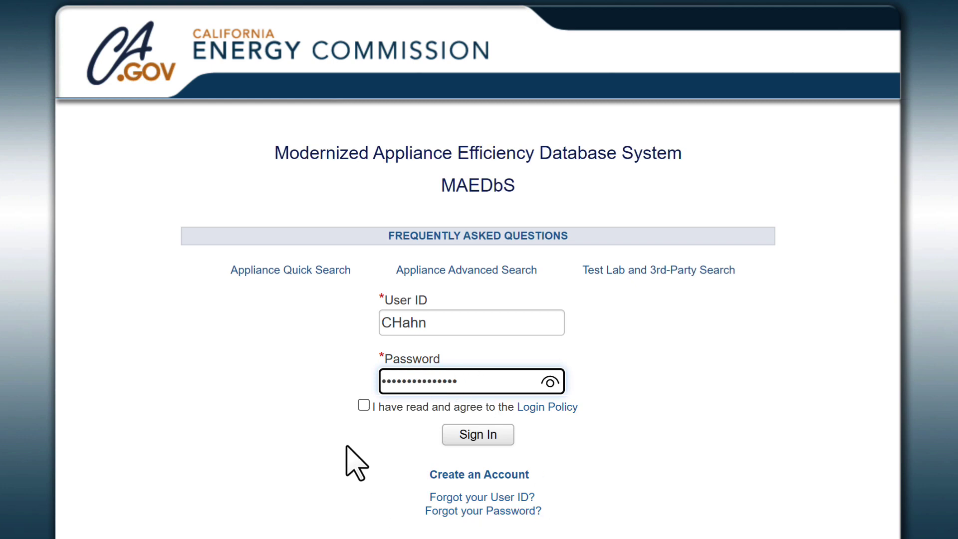
click(364, 405)
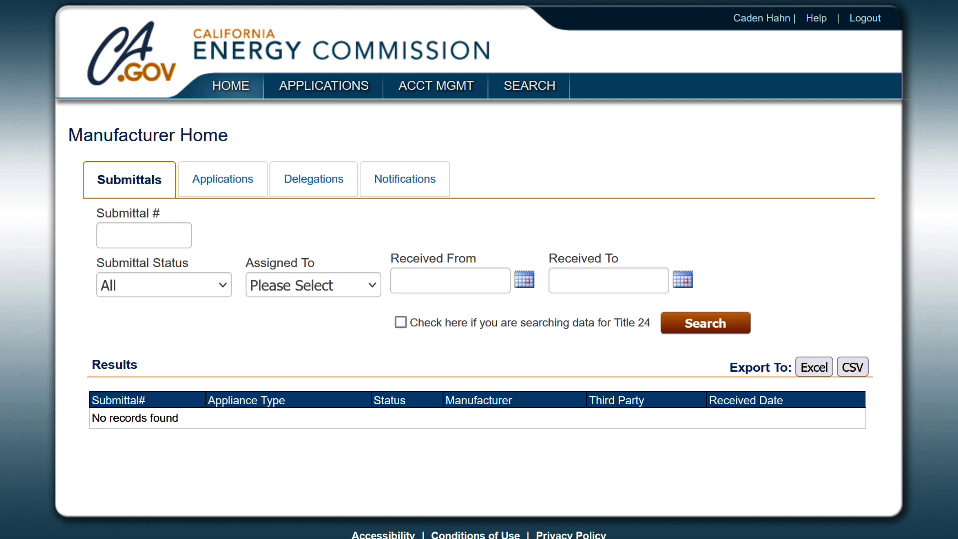
mouse_move(310, 92)
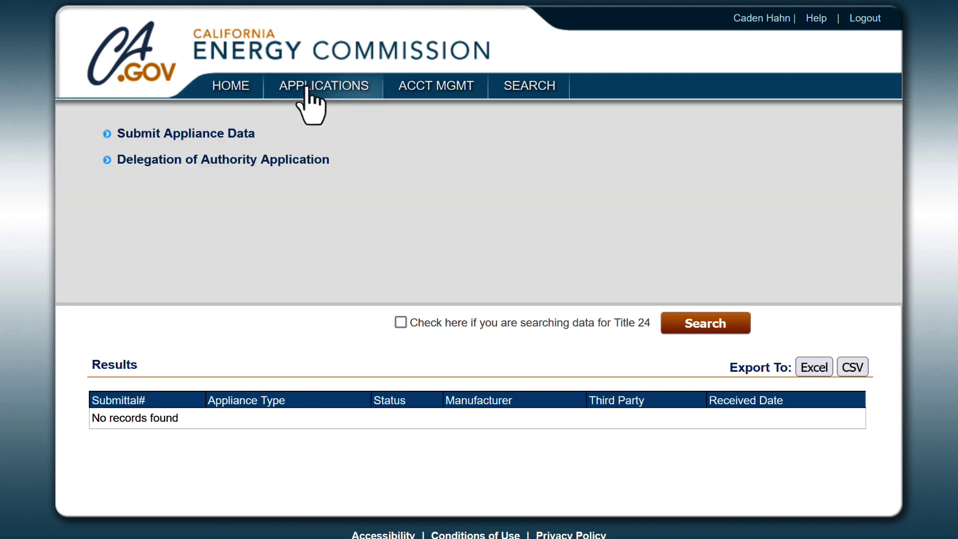
Start a Delegation of Authority application and select Energy Code Ace from a search for 'ace'.
click(245, 164)
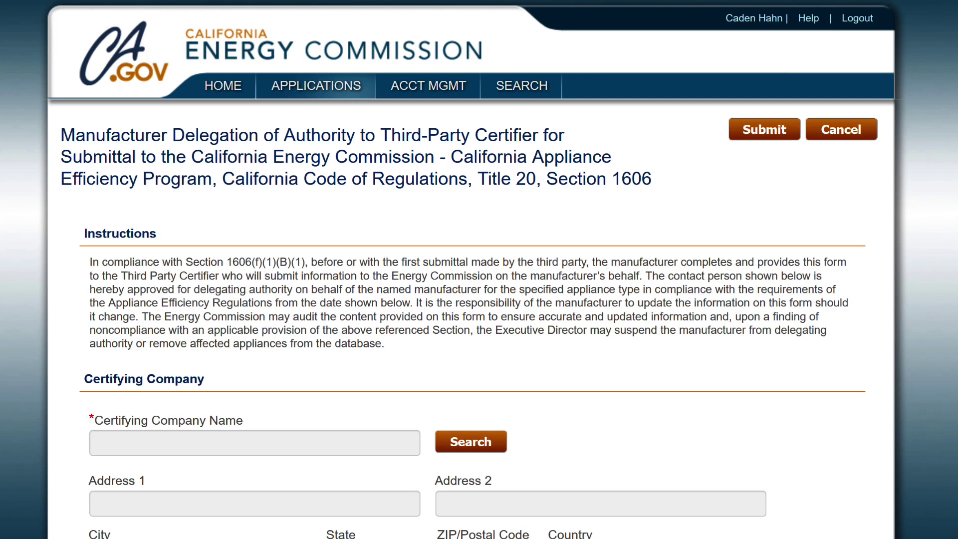
click(465, 444)
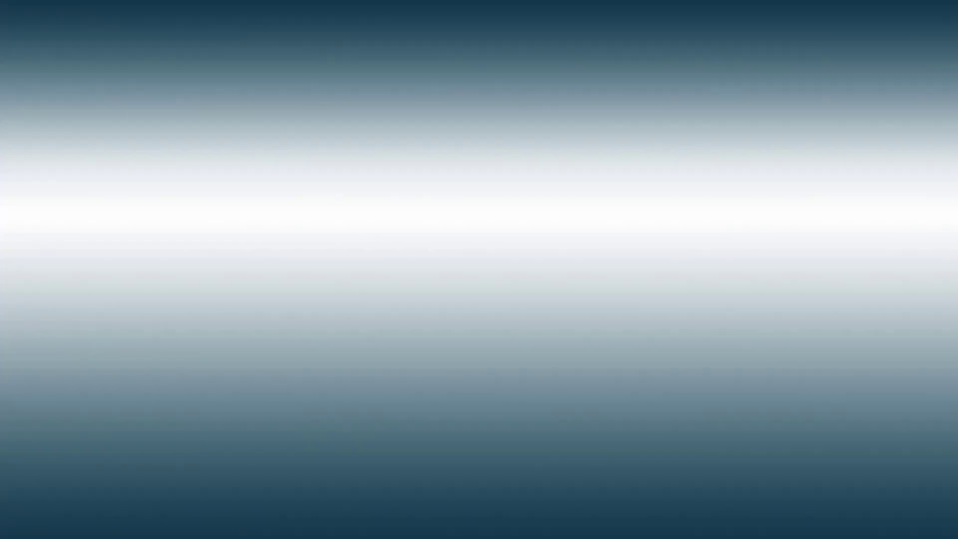
text(ace)
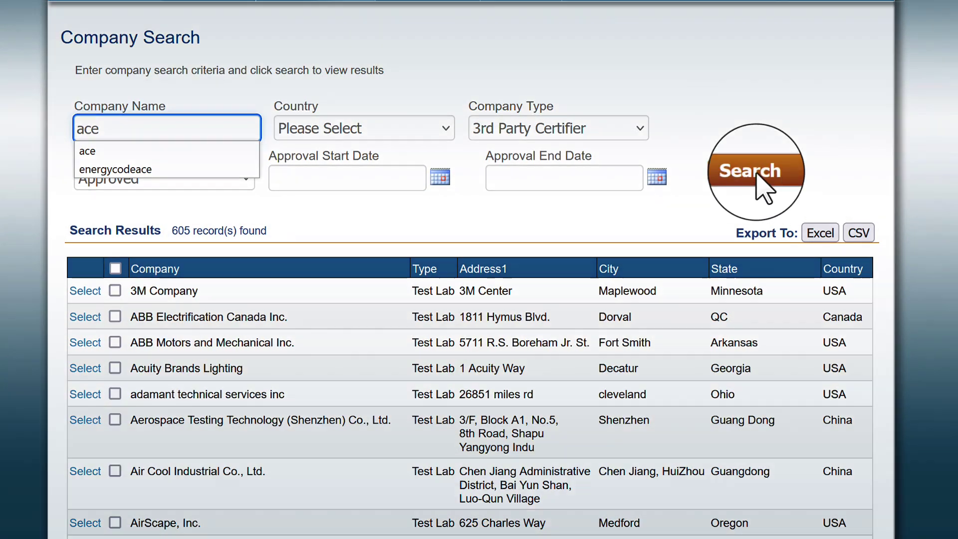
click(754, 171)
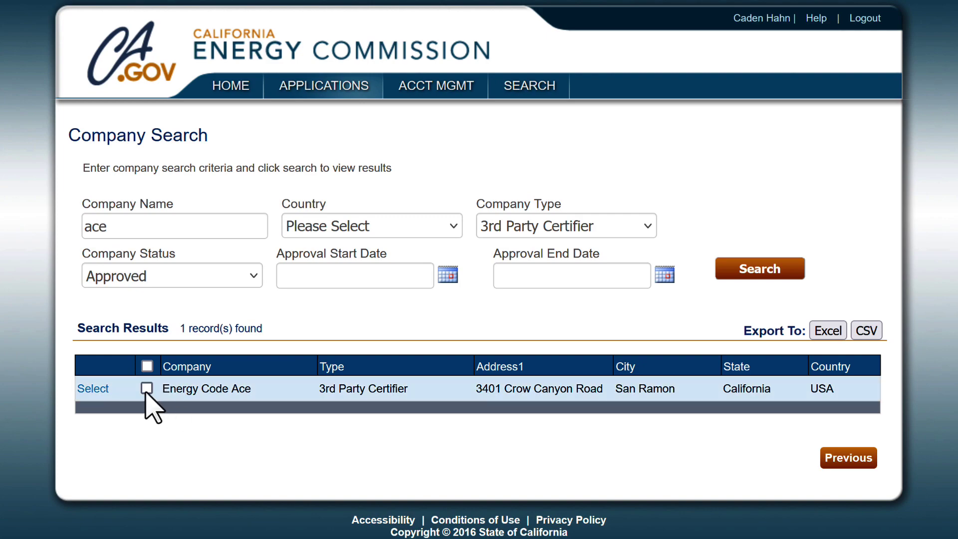
click(94, 388)
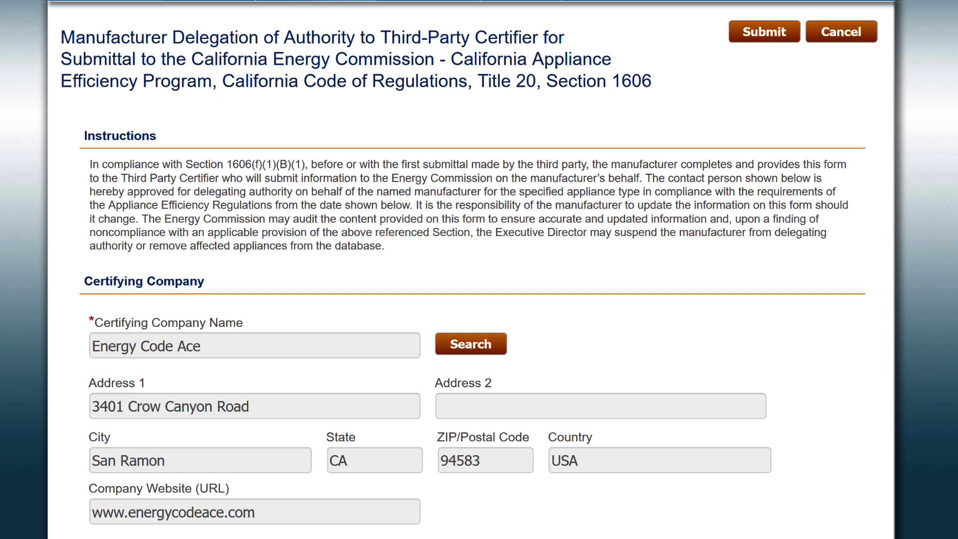
Scroll through the form's Certifying Company, Manufacturer Information and Declaration sections.
scroll(479, 270, down, 4)
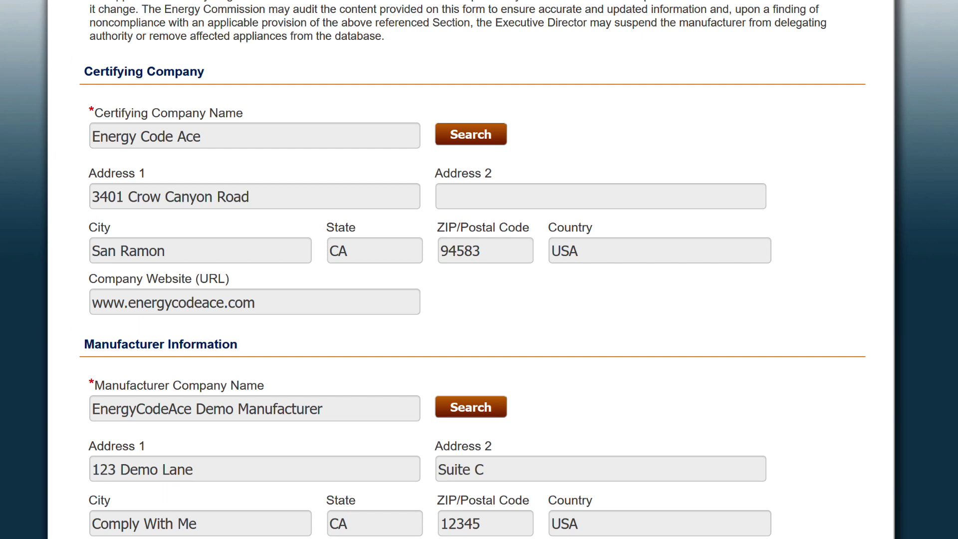
scroll(479, 269, down, 5)
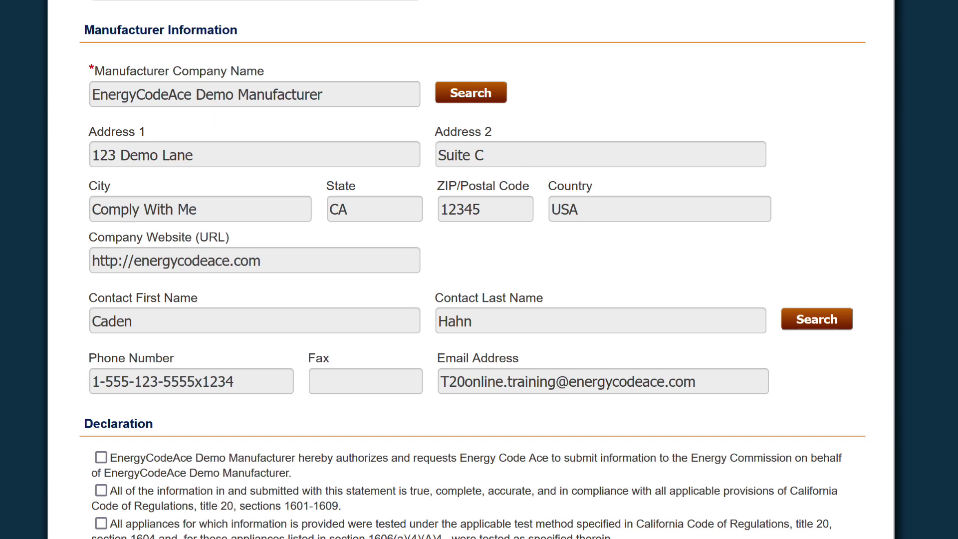
scroll(479, 270, down, 2)
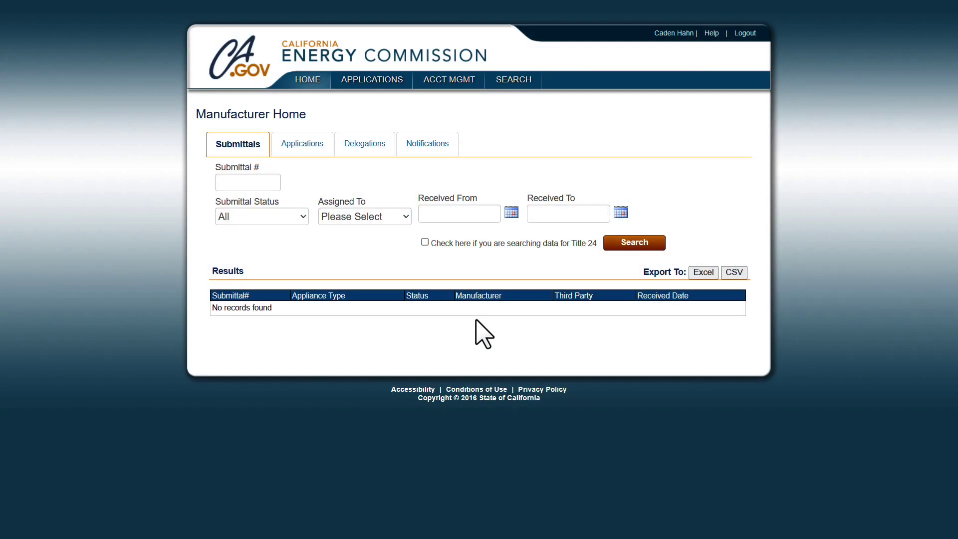
On Select Appliance, choose Electronics, Small Battery Chargers and Manual type of entry.
mouse_move(372, 82)
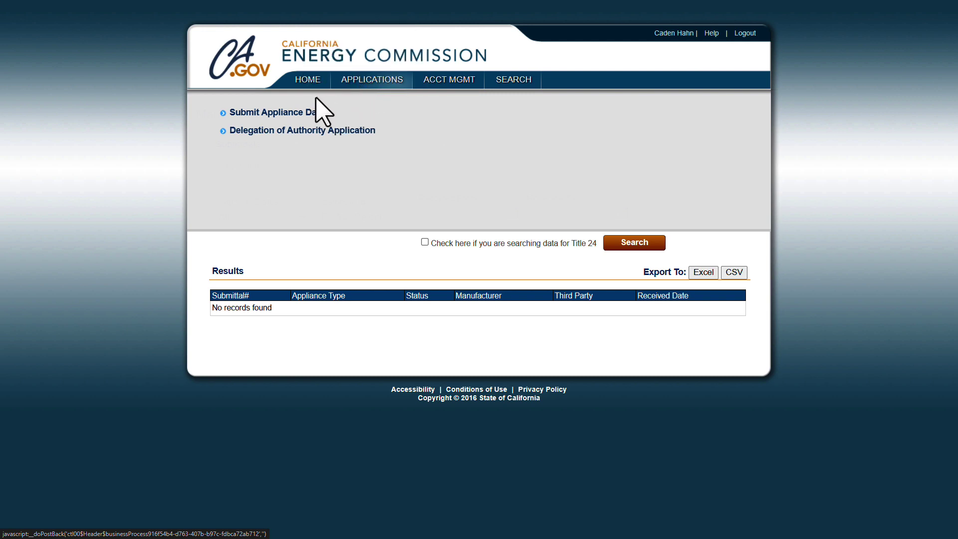
click(271, 113)
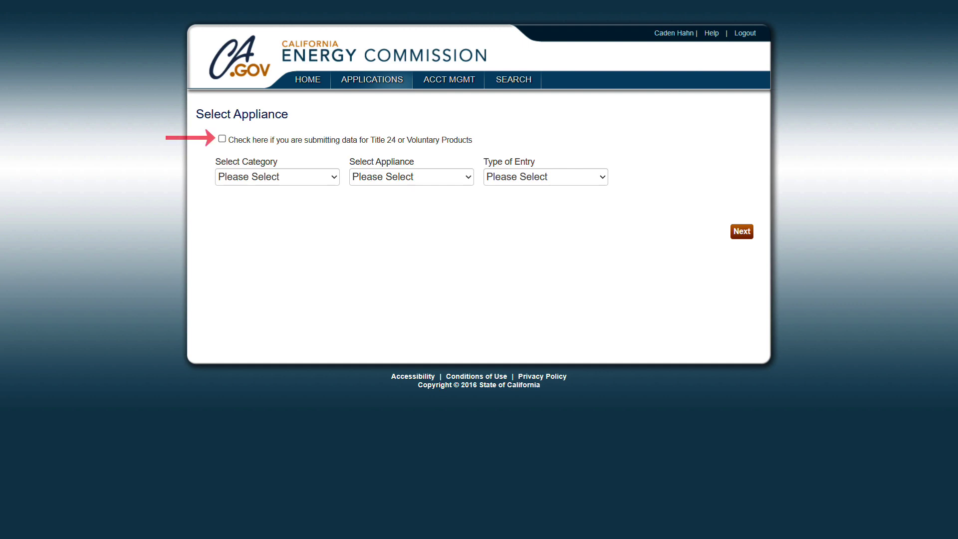
click(334, 176)
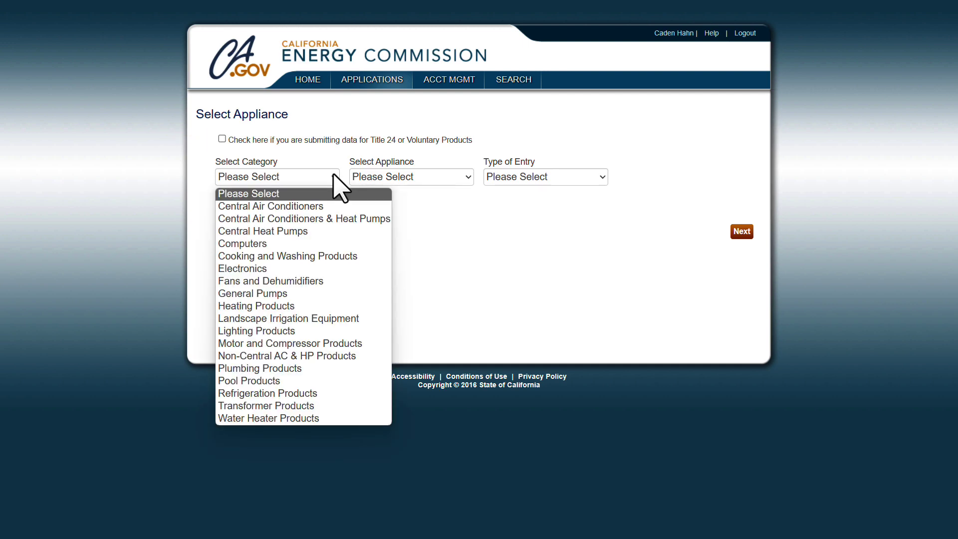
click(278, 268)
click(468, 177)
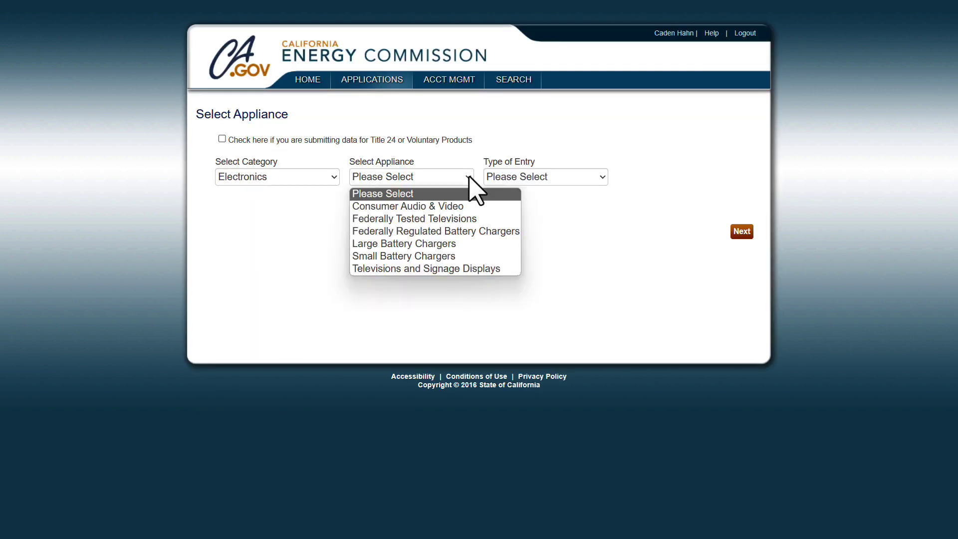
click(443, 256)
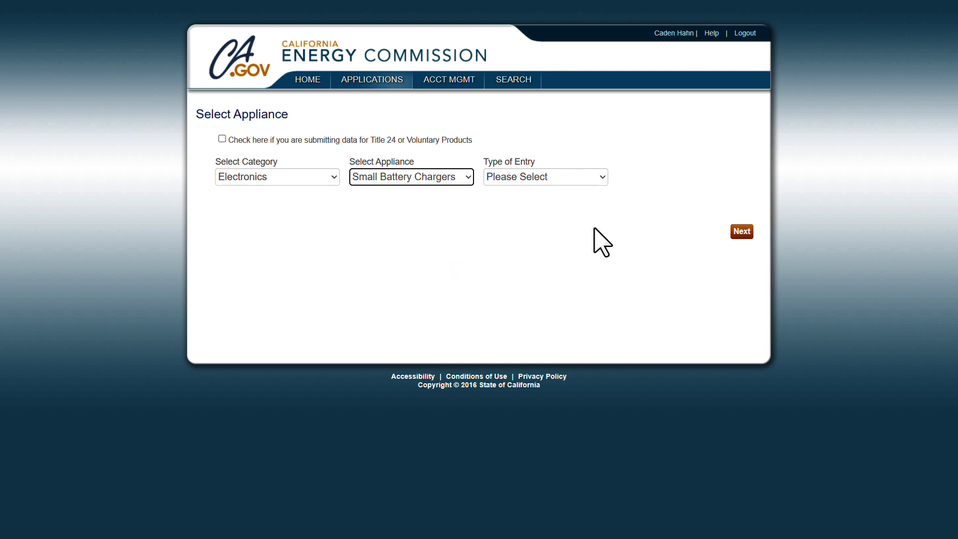
click(601, 178)
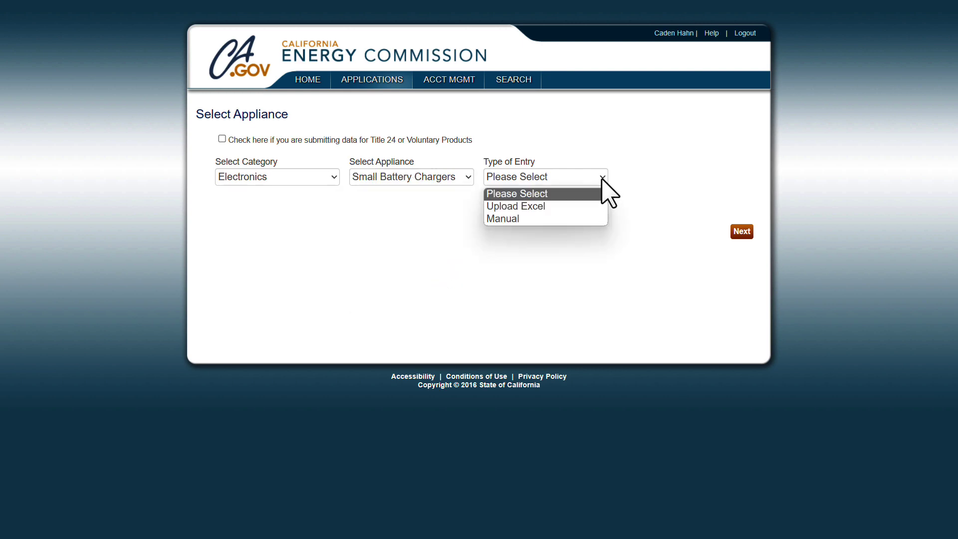
click(577, 221)
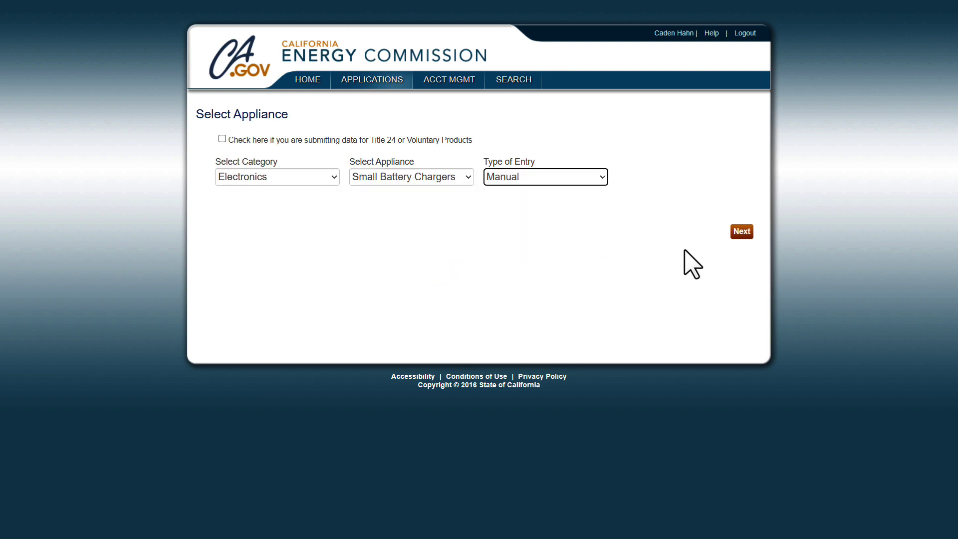
Advance to the submittal declaration page and scroll down to its signature fields.
click(742, 234)
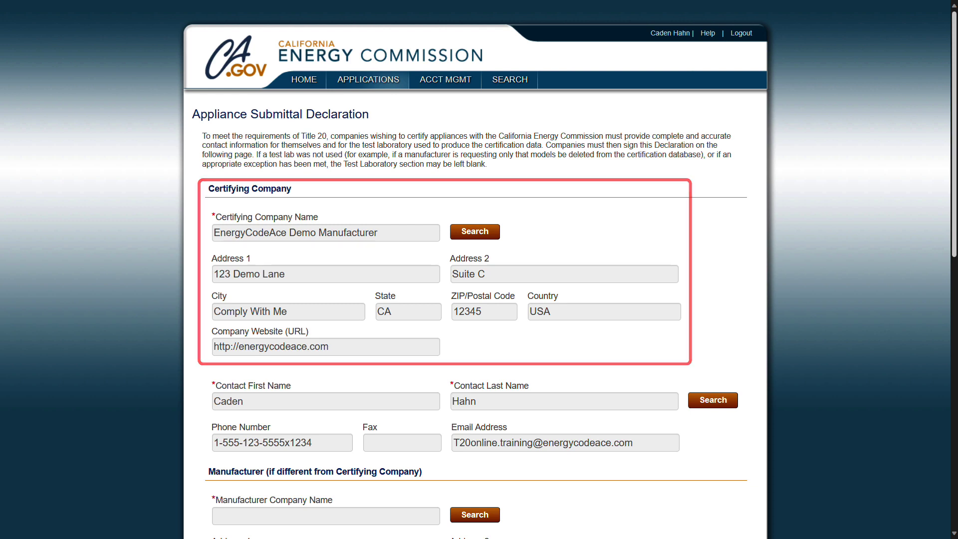
scroll(479, 269, down, 6)
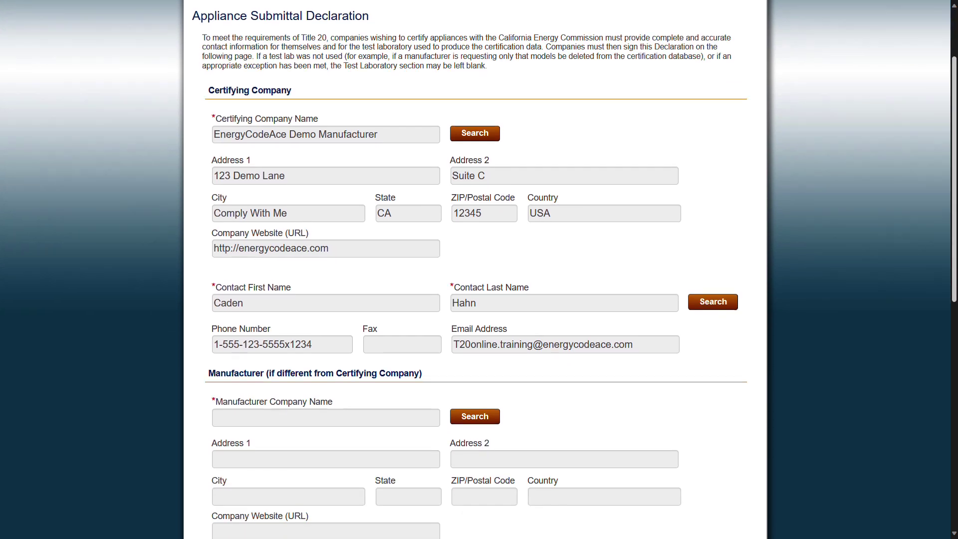
scroll(479, 269, down, 3)
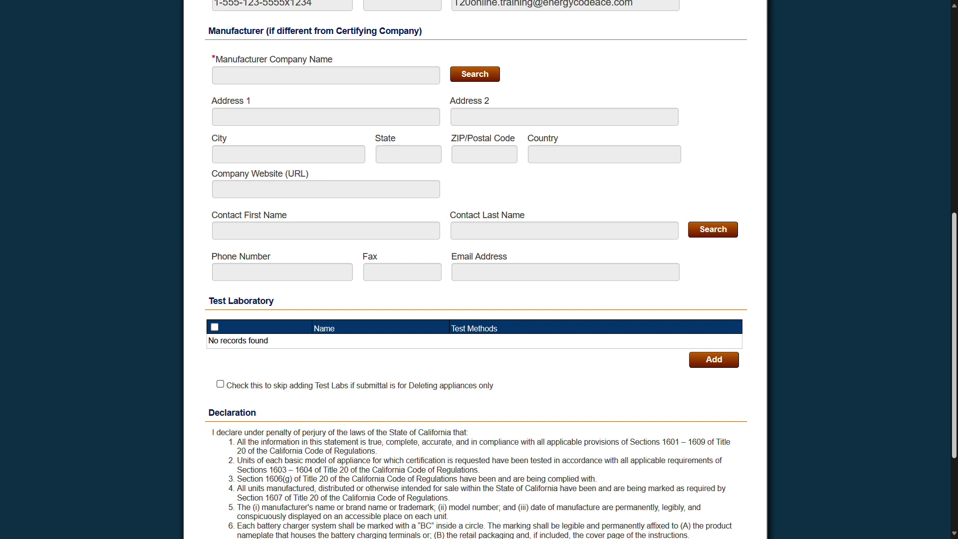
scroll(479, 269, down, 3)
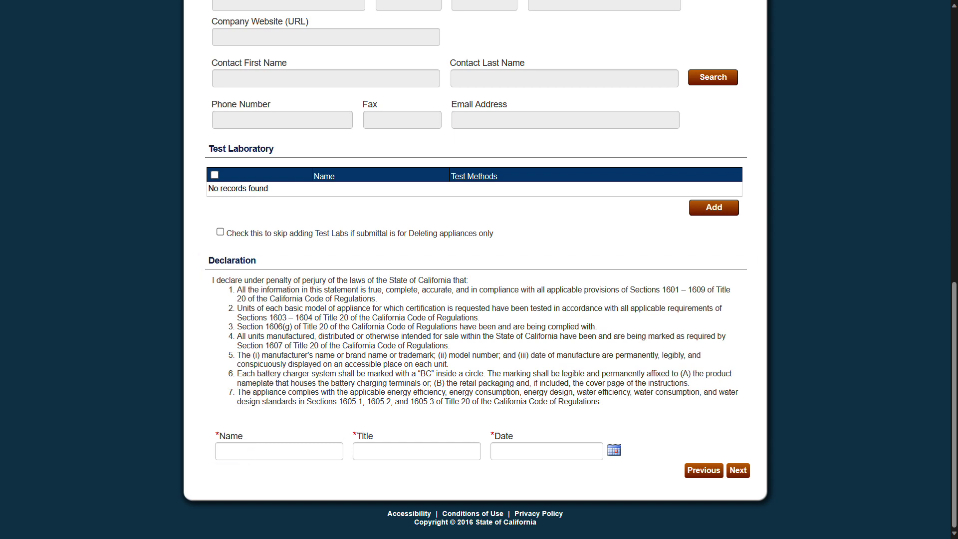
Sign the declaration with the signer's name, title Test Admin and date 11/15/2023, then continue.
click(253, 451)
key(Tab)
text(Test Admin)
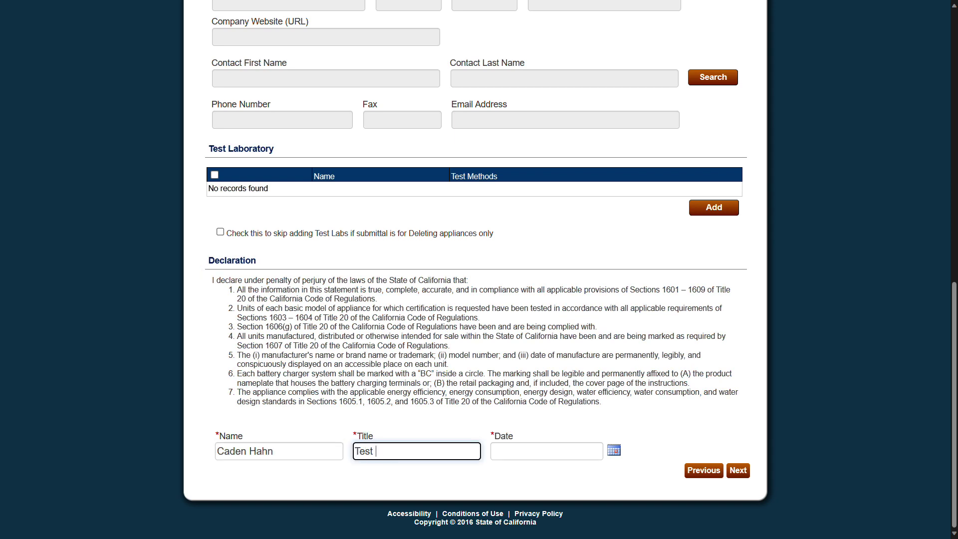
key(Tab)
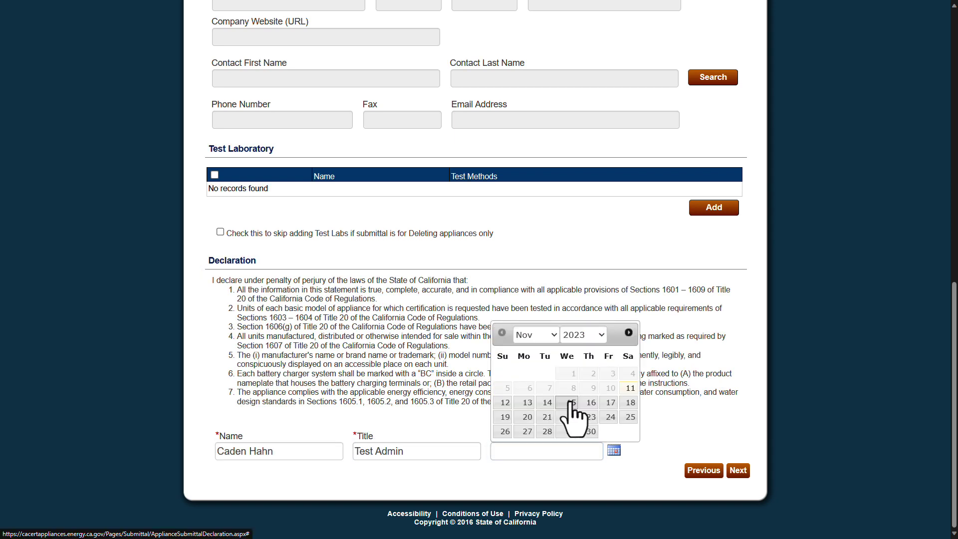
click(571, 402)
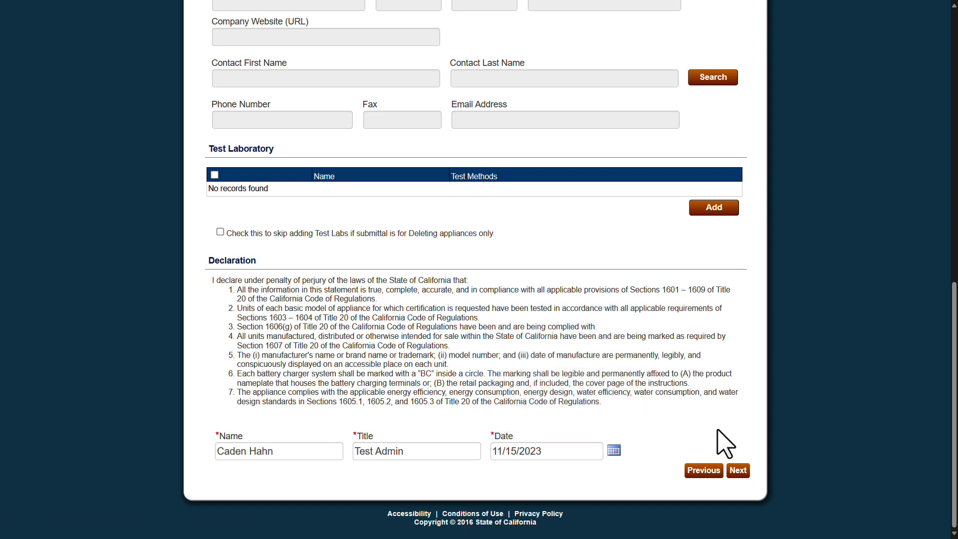
click(737, 471)
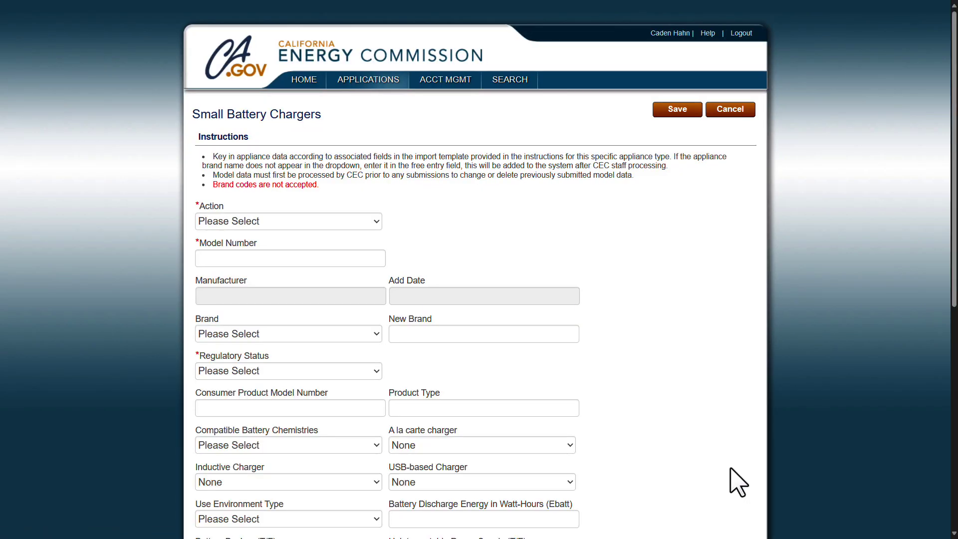
Add a new record for model #010101 with product type 500 Jumper with Air Compressor.
drag(950, 150, 950, 184)
scroll(396, 38, down, 3)
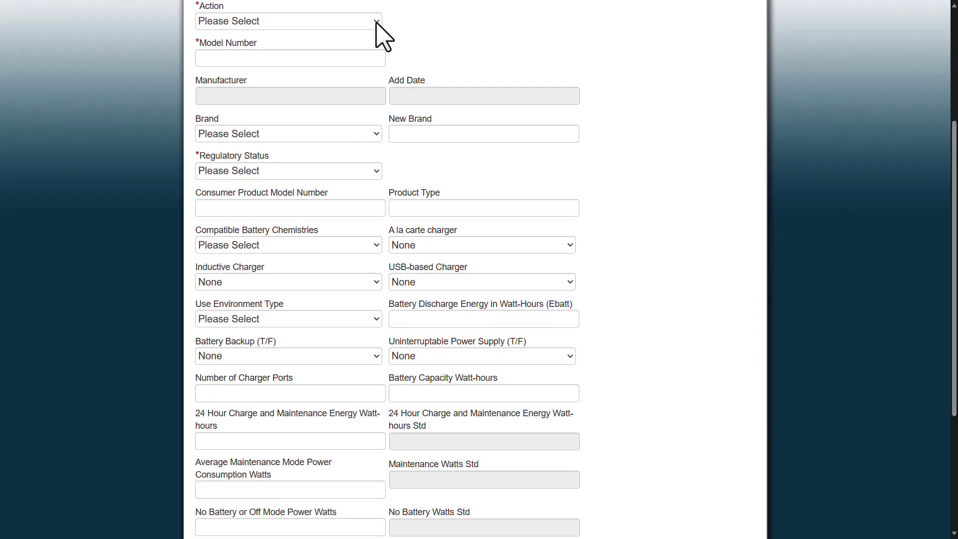
click(377, 25)
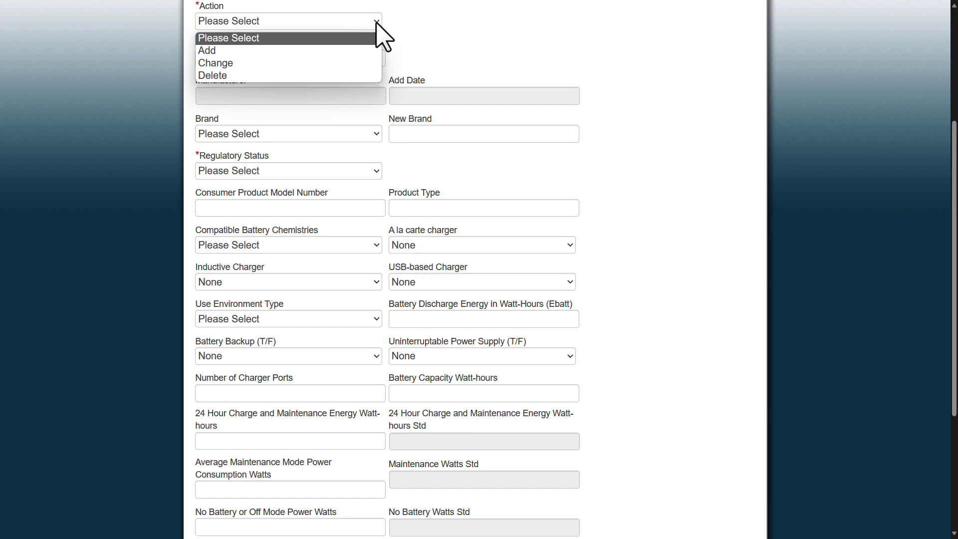
click(371, 64)
key(Tab)
text(#010101)
key(Tab)
text(500 Jumper with Air Compressor)
Set chemistry to Lead-acid, use environment to dry, and all charger options to False.
key(Tab)
key(l)
key(Tab)
key(f)
key(Tab)
key(f)
key(Tab)
key(f)
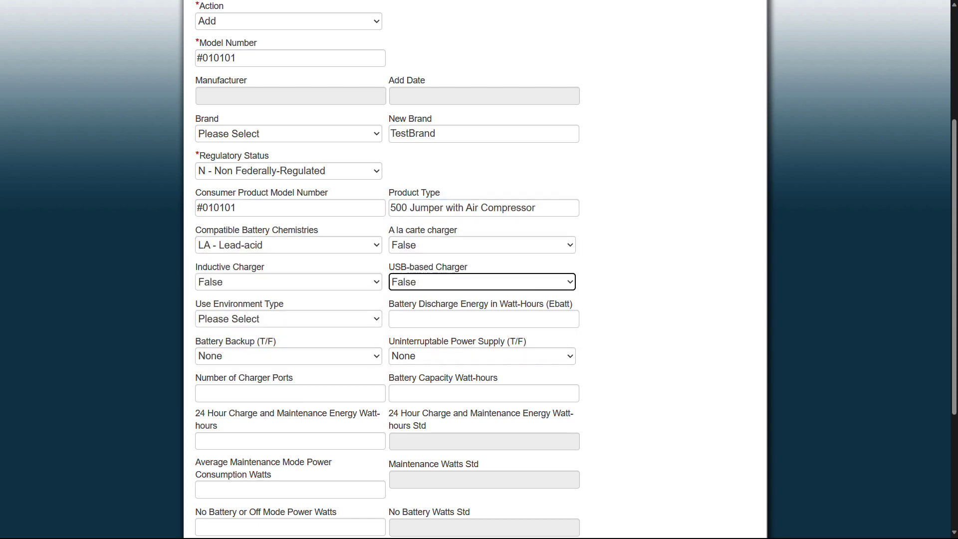
key(Tab)
key(1)
key(Tab)
key(f)
key(Tab)
key(f)
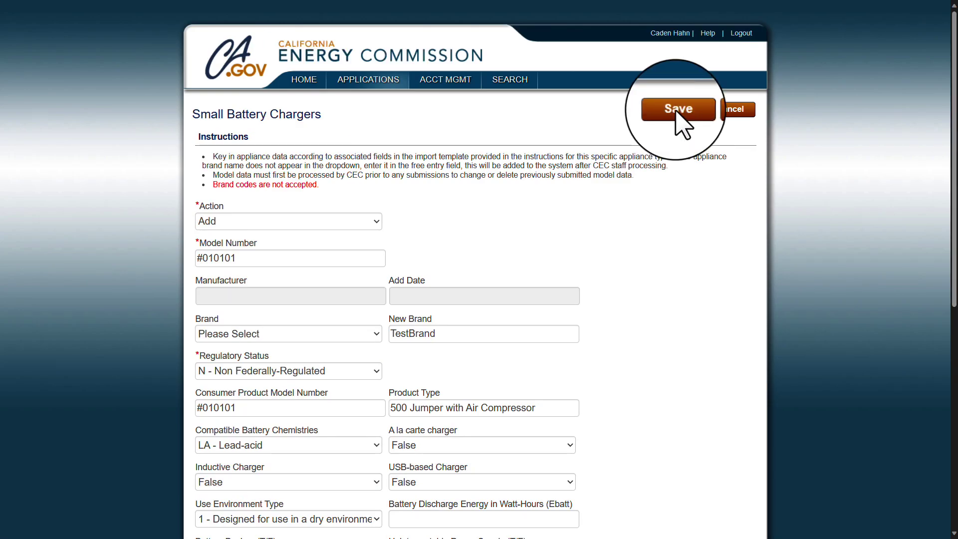
Save the #010101 Small Battery Charger record to the Appliance Data List.
click(679, 111)
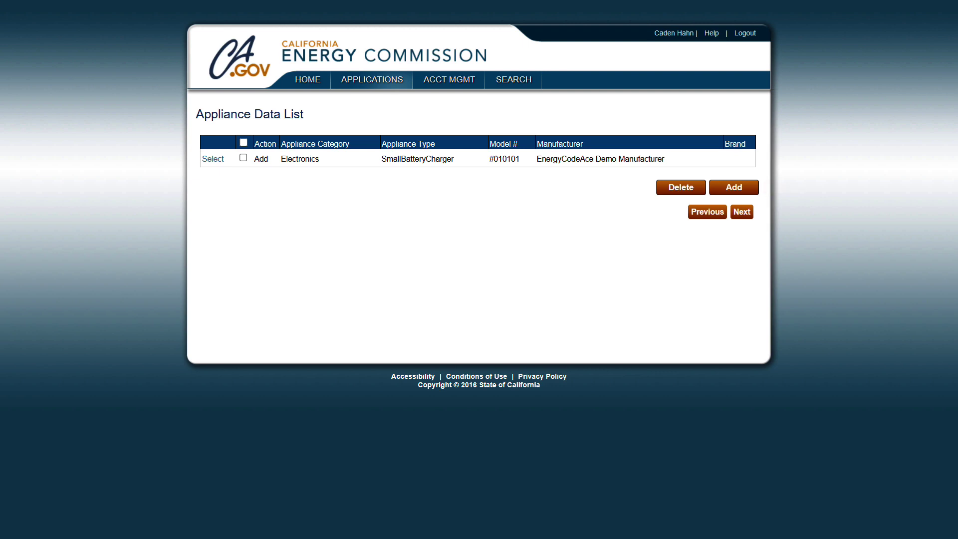
Submit the passed #010101 model with public display date 11/14/2023.
click(742, 214)
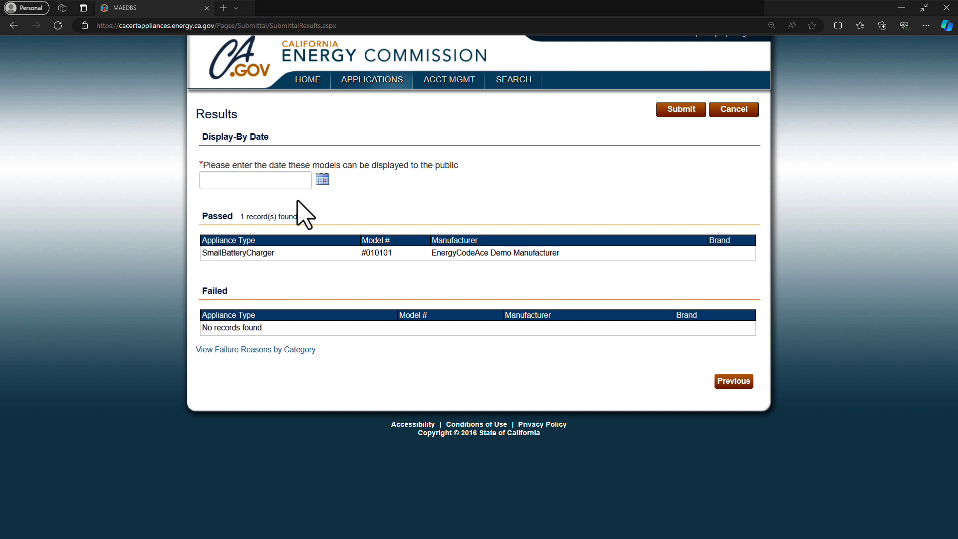
click(281, 180)
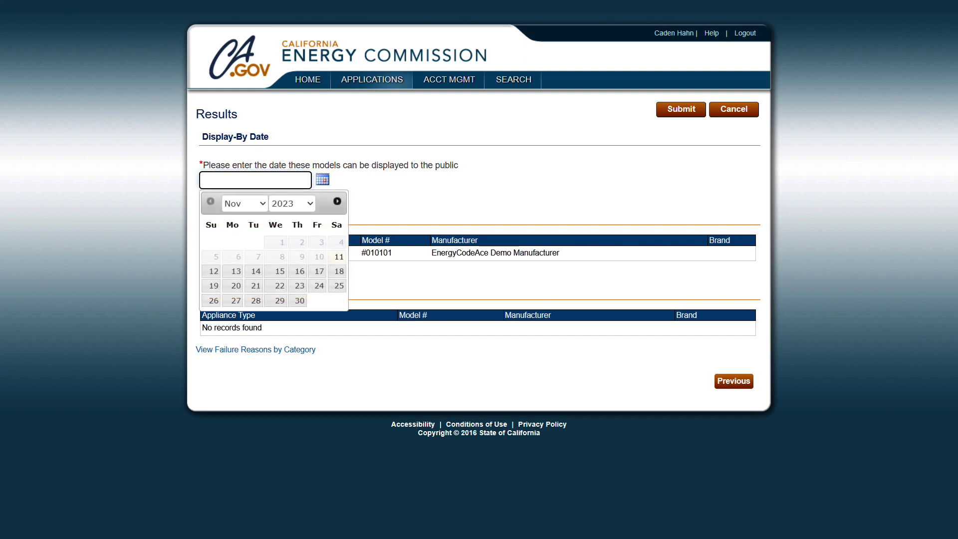
click(255, 272)
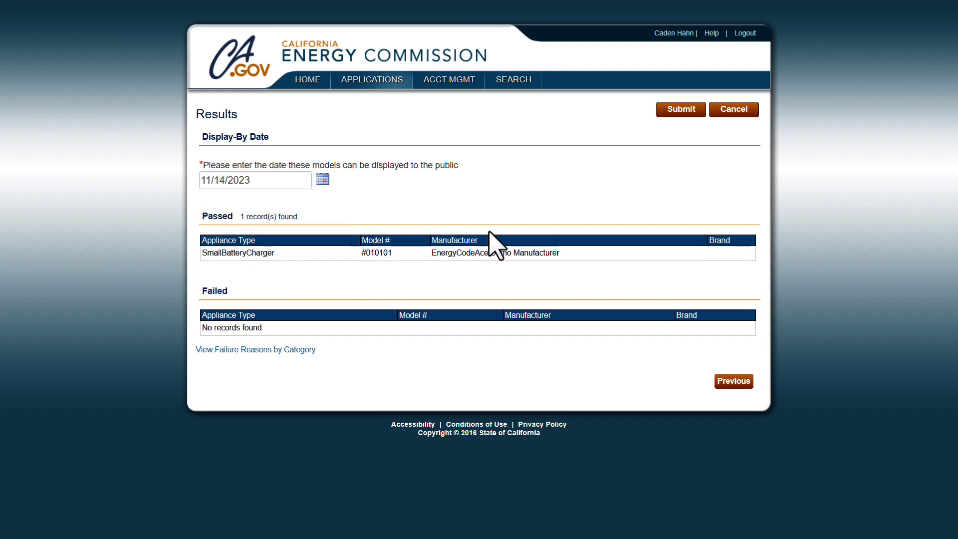
click(680, 109)
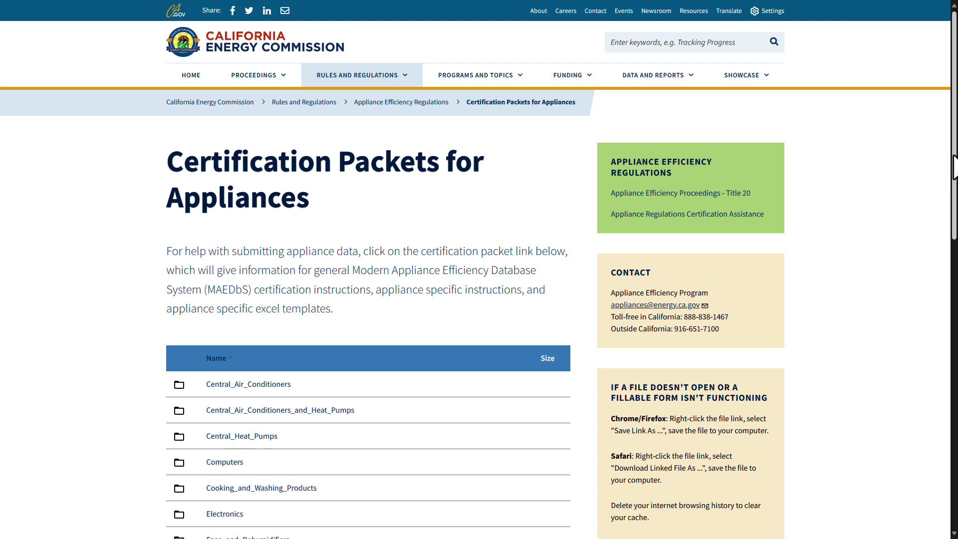
Open the Lighting_Products packet folder and download Lamps Instructions_ada.zip.
scroll(955, 167, down, 5)
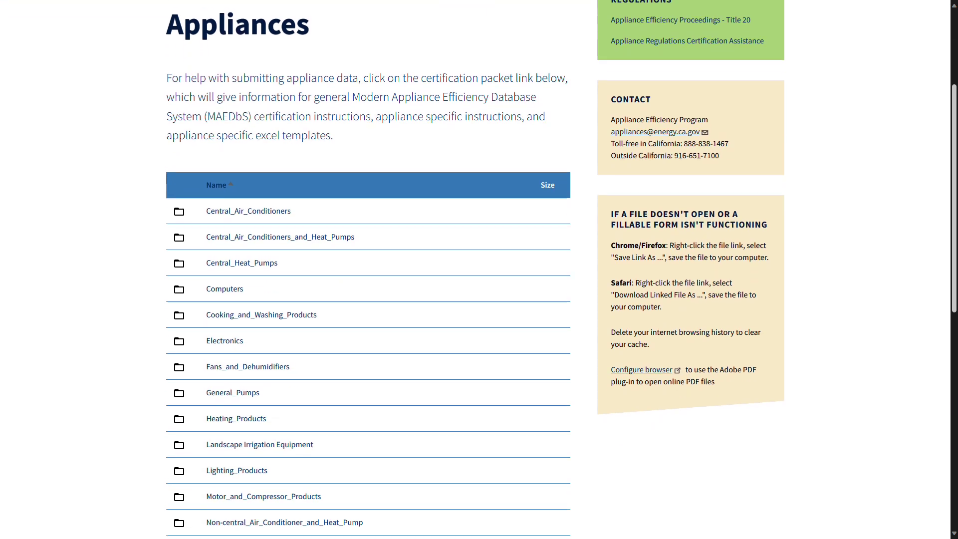
scroll(533, 325, down, 2)
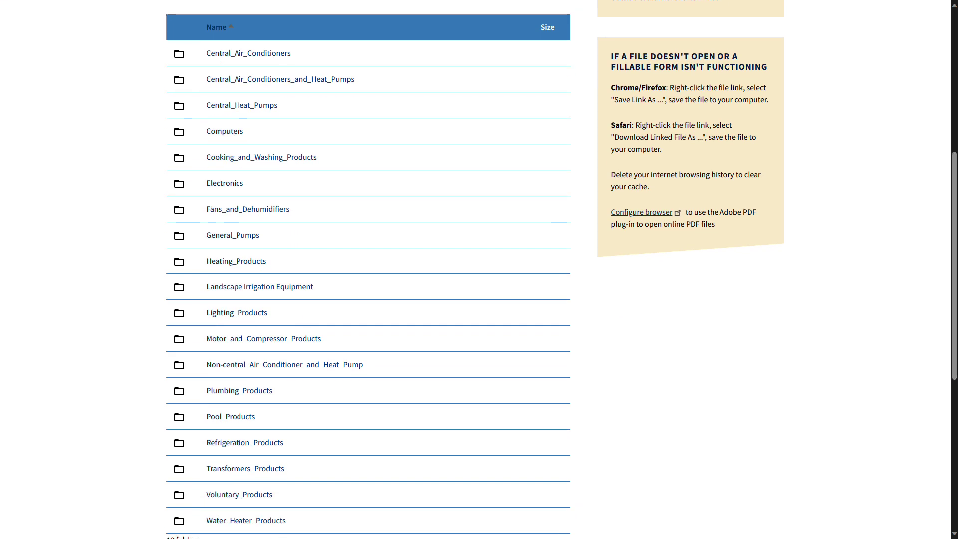
click(244, 313)
scroll(244, 313, down, 5)
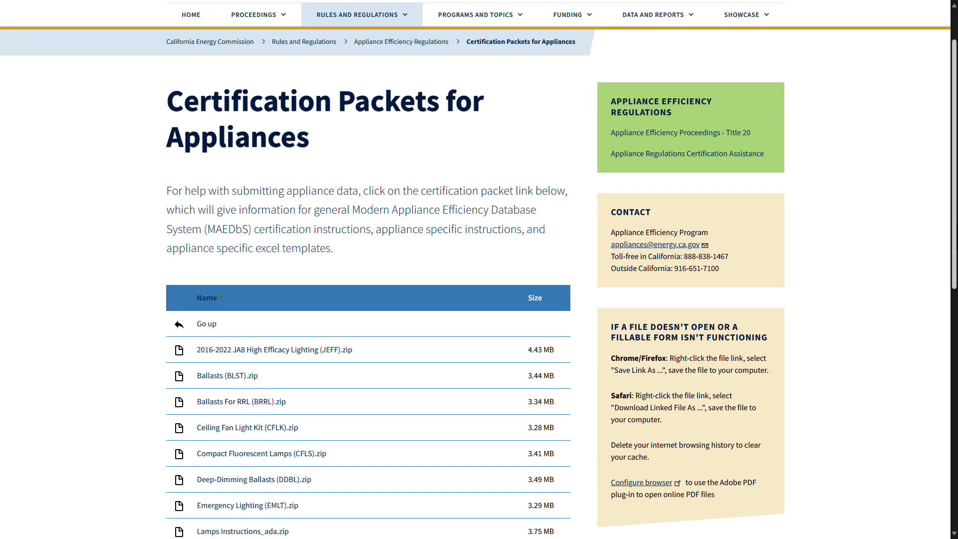
scroll(480, 269, down, 3)
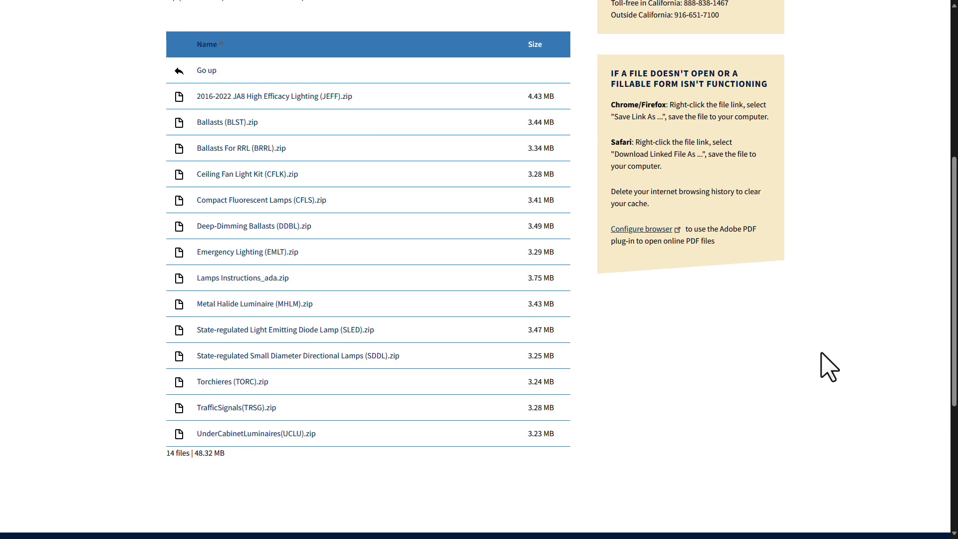
click(253, 278)
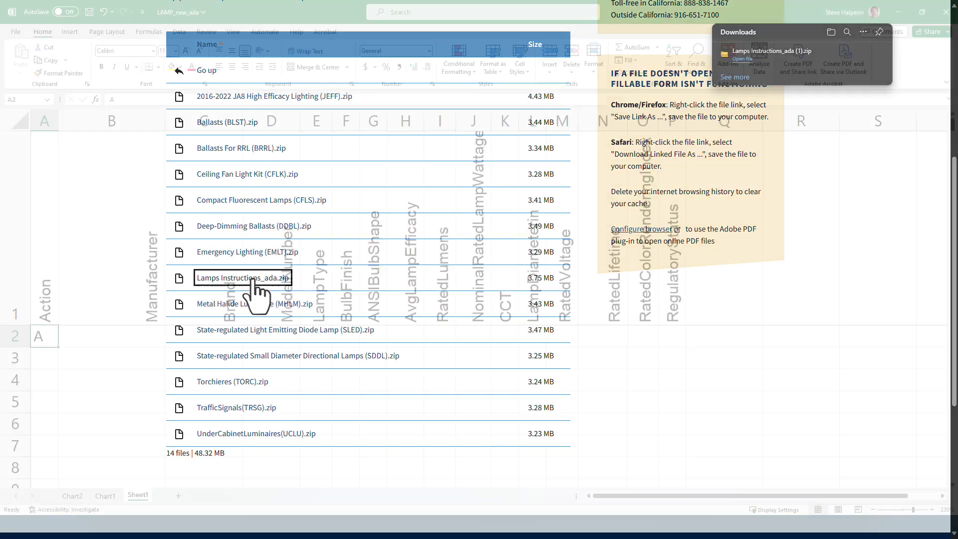
Enter manufacturer TestBrand Inc, brand TestBrand, model 123456 and lamp type LE in row 2.
text(TestBra)
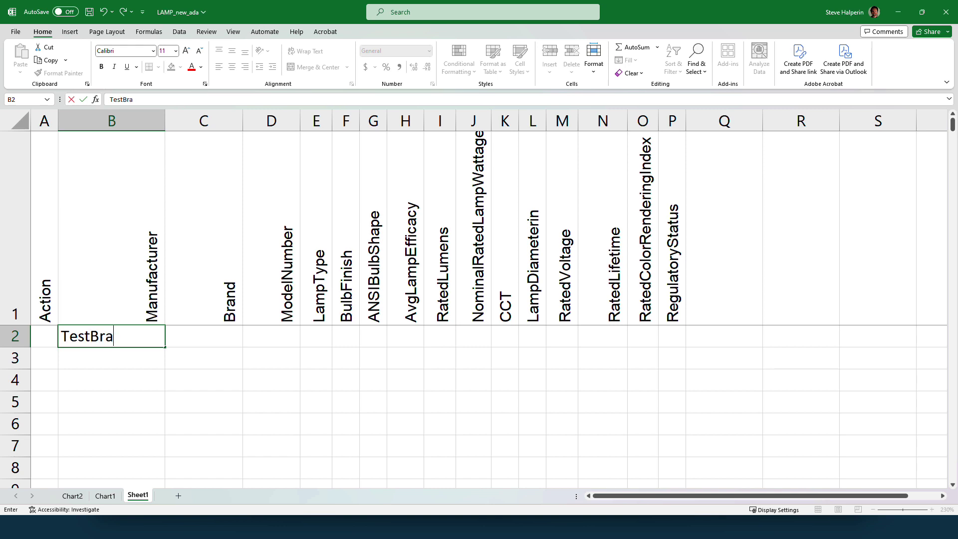
text(nd Inc)
key(Tab)
text(Test)
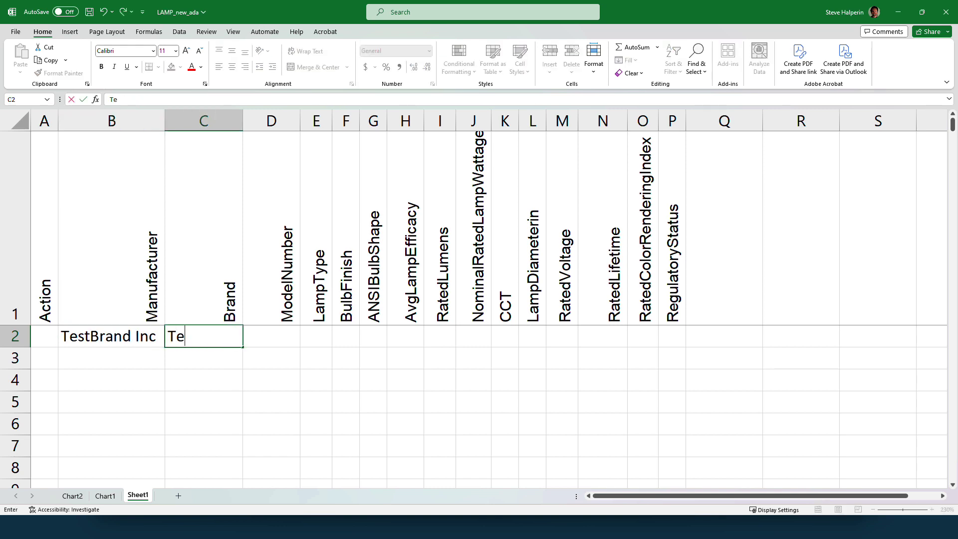
text(Brand)
key(Tab)
text(123456)
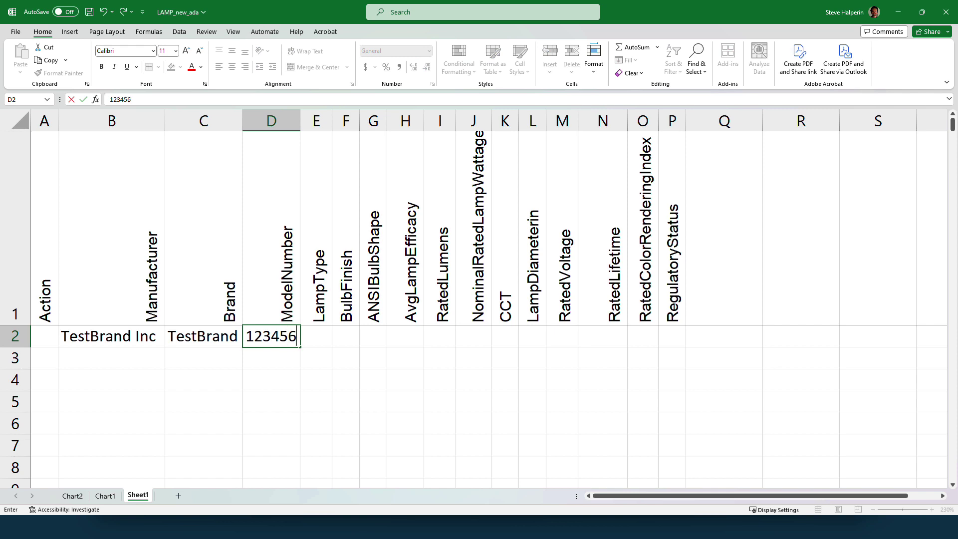
key(Tab)
text(LE)
key(Tab)
Fill the rest of row 2 with F, O, 66.3, 450, 7, 120, 25000, 80 and C.
text(F)
key(Tab)
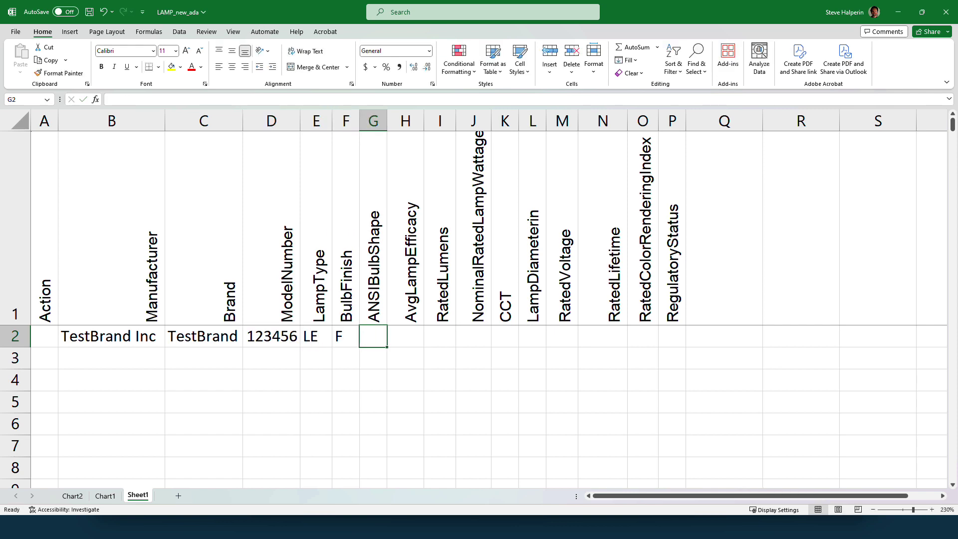
text(O)
key(Tab)
text(66.3)
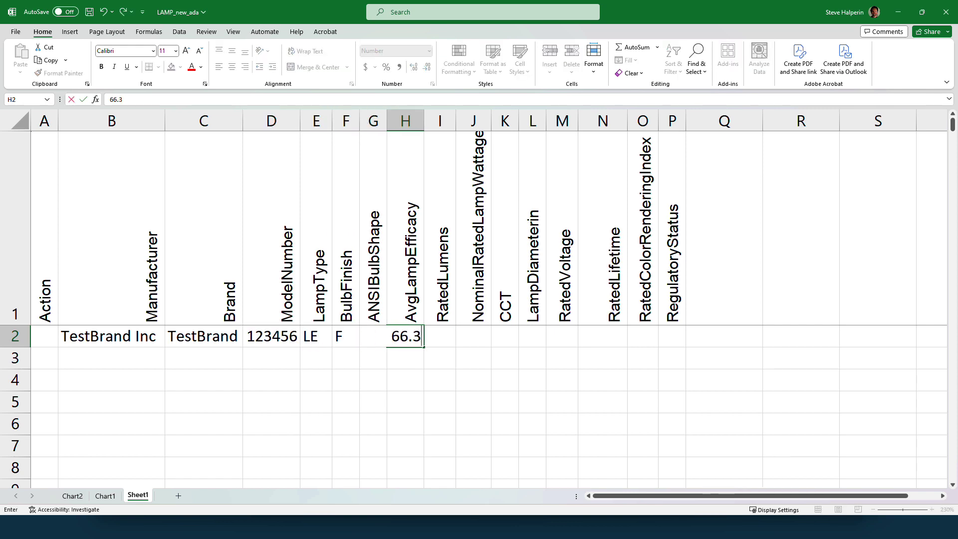
key(Tab)
text(450)
key(Tab)
text(7)
key(Tab)
key(Tab)
key(Tab)
text(120)
key(Tab)
text(25000)
key(Tab)
text(80)
key(Tab)
text(C)
key(Tab)
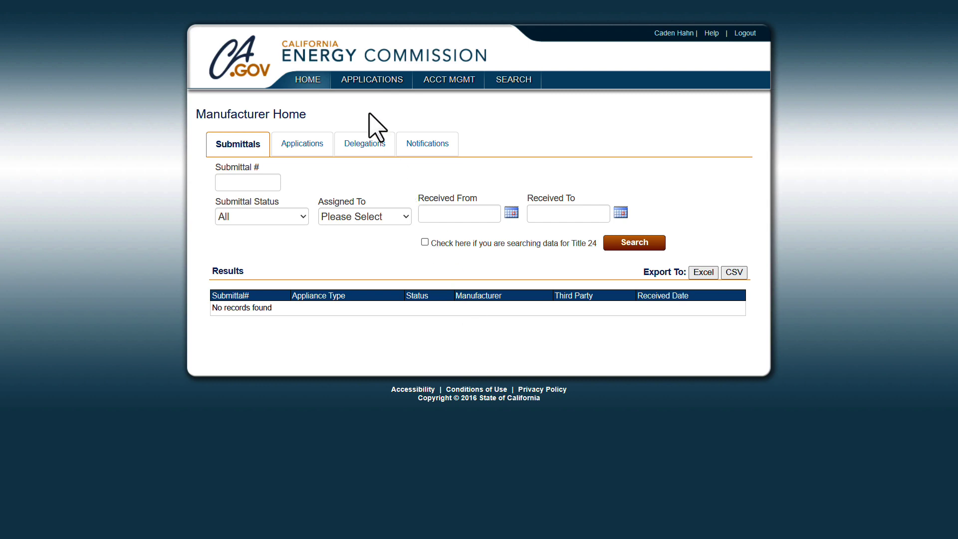
Start a Lighting Products > Lamps submittal with entry type Upload Excel and continue.
mouse_move(371, 83)
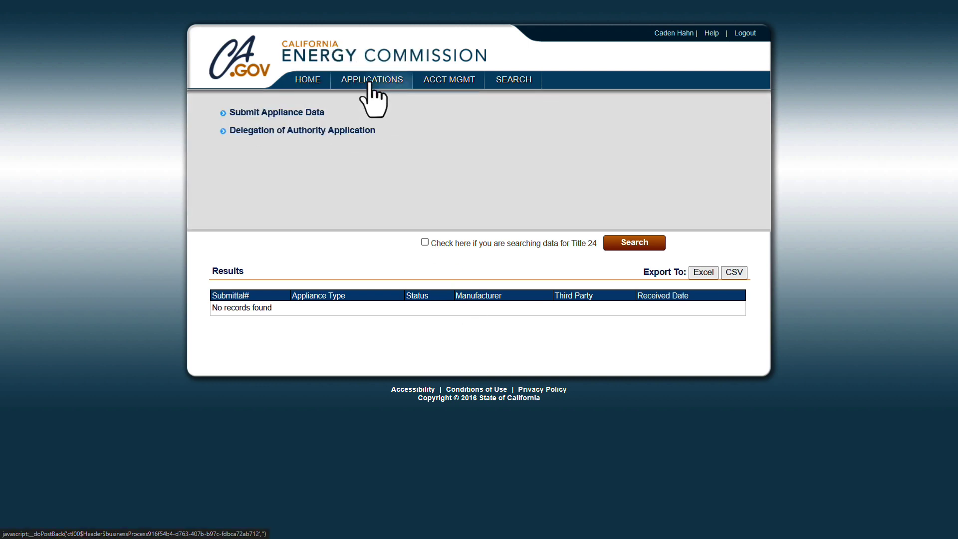
click(261, 116)
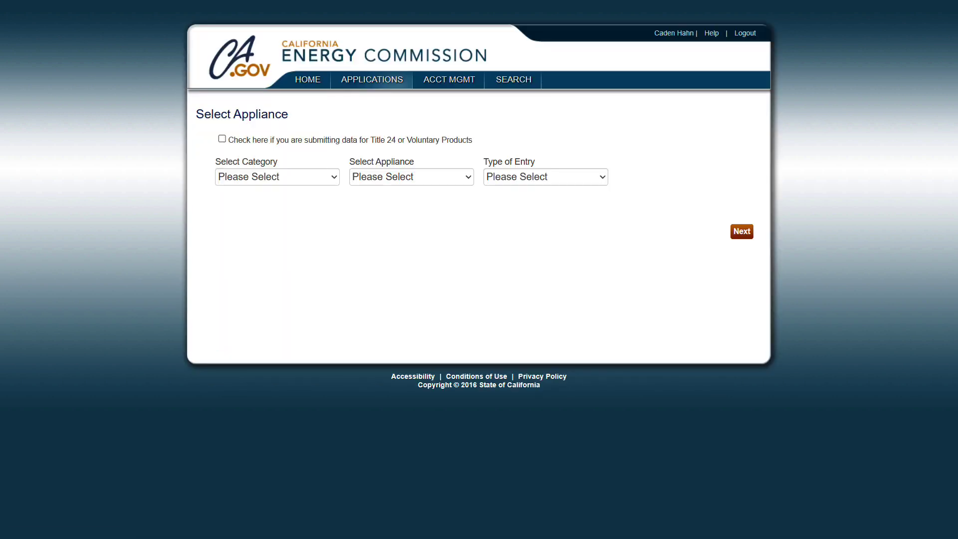
click(270, 179)
click(272, 331)
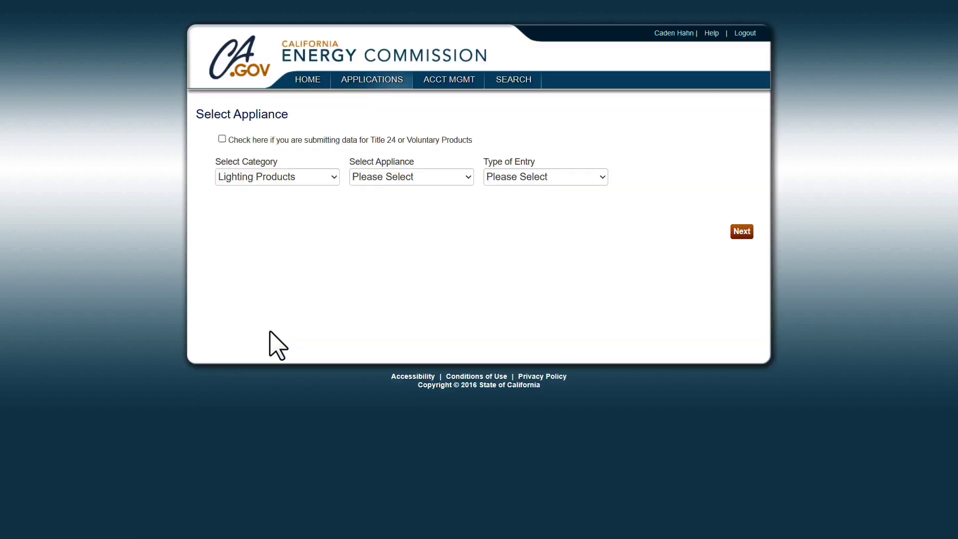
click(411, 177)
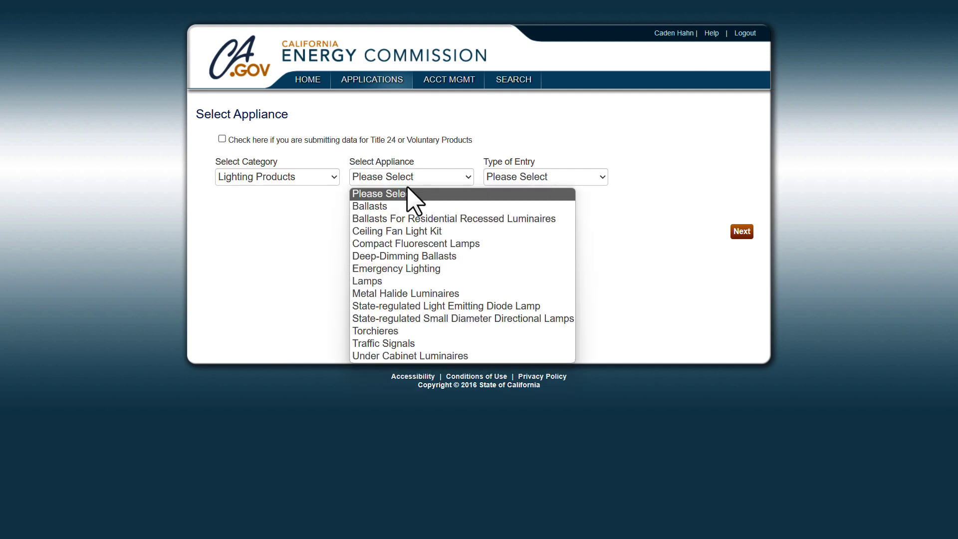
click(391, 281)
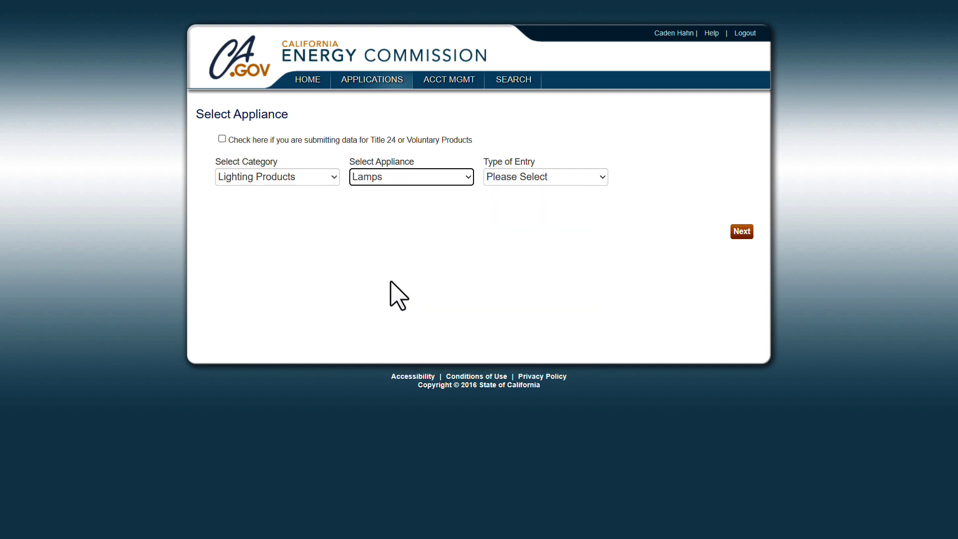
click(540, 183)
click(539, 206)
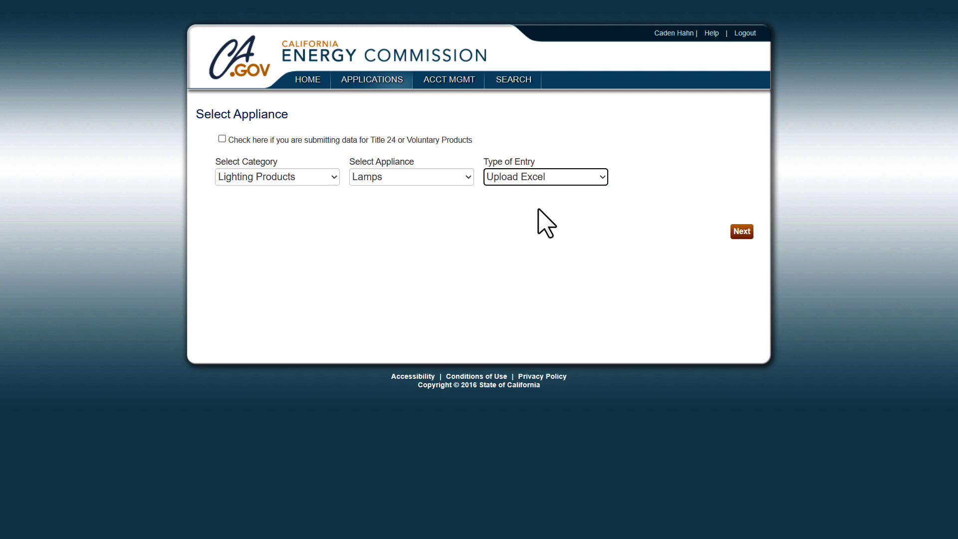
click(740, 233)
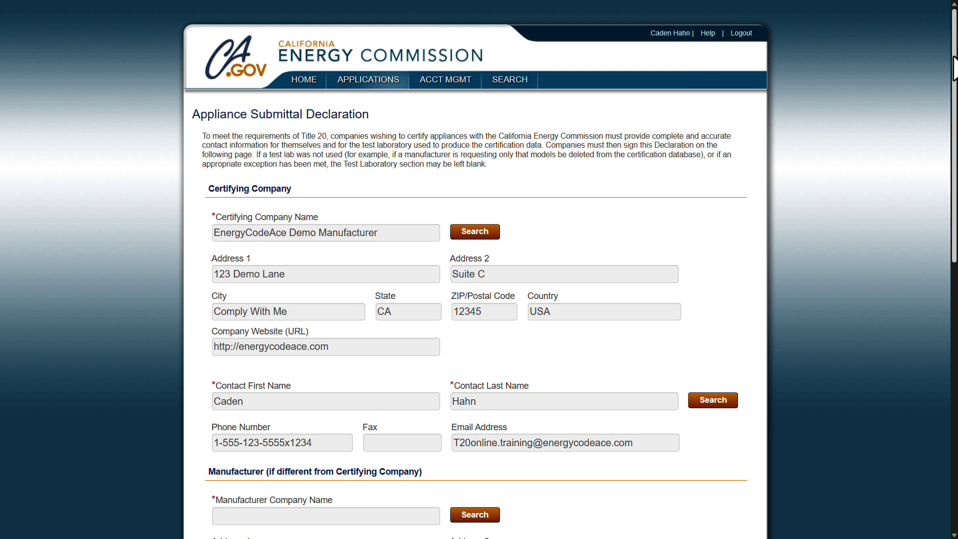
Include the EnergyCodeAce Demo Test Lab in the declaration.
drag(955, 68, 955, 69)
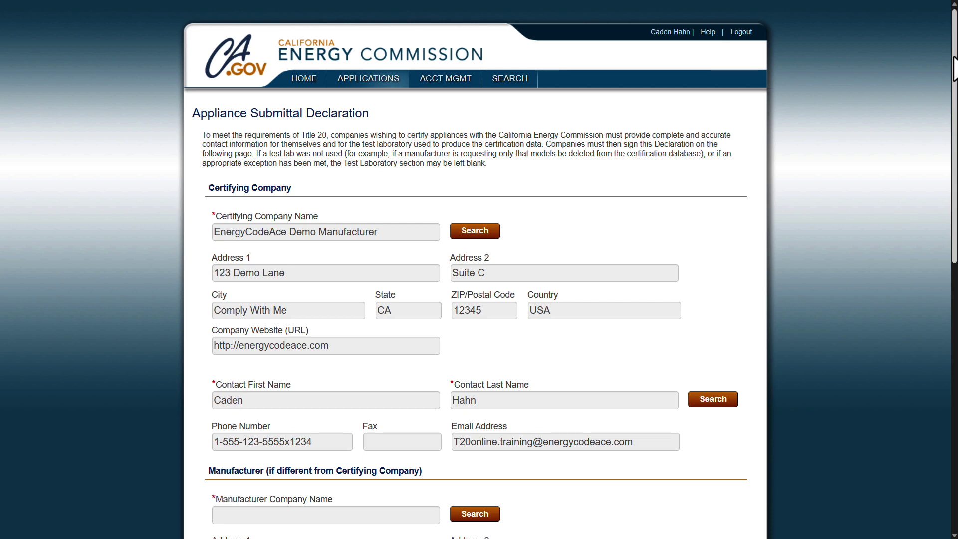
drag(955, 69, 954, 283)
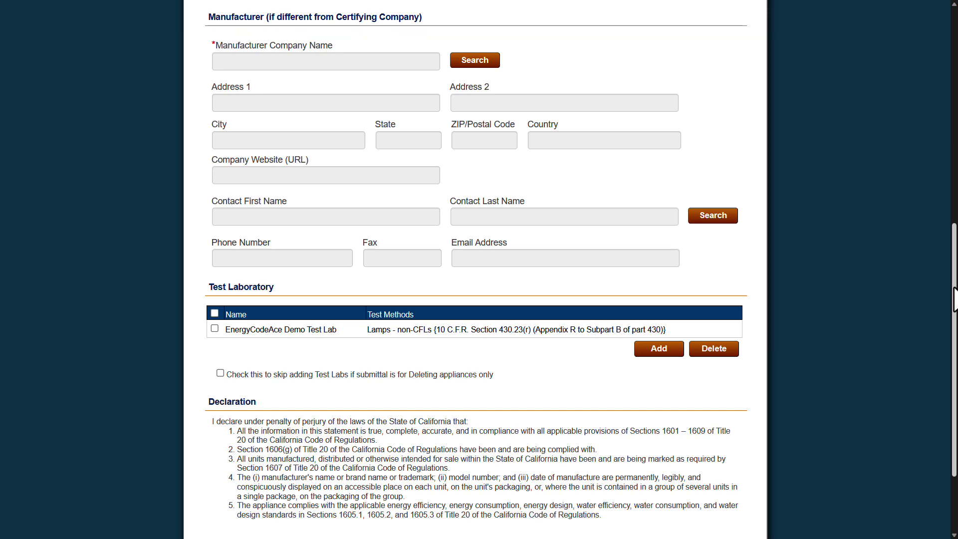
scroll(954, 300, down, 3)
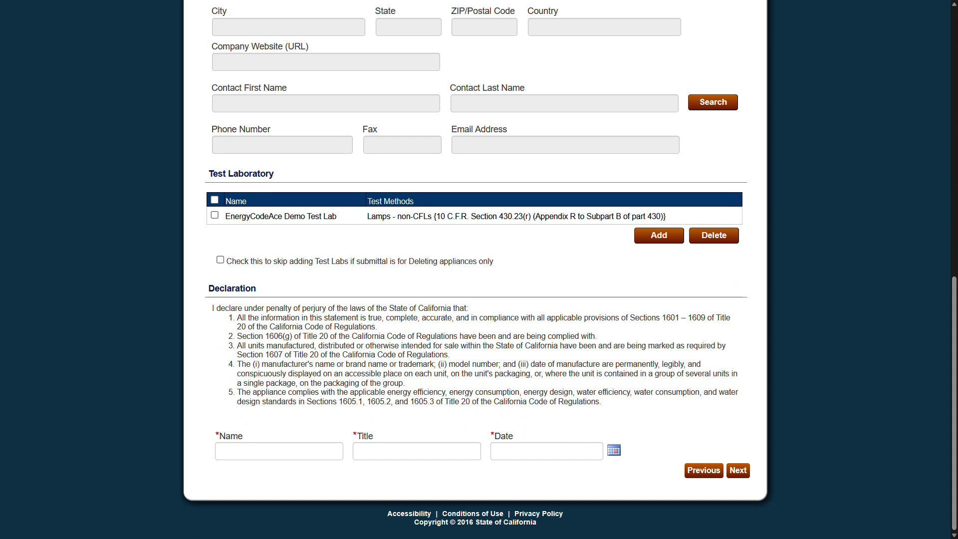
click(214, 215)
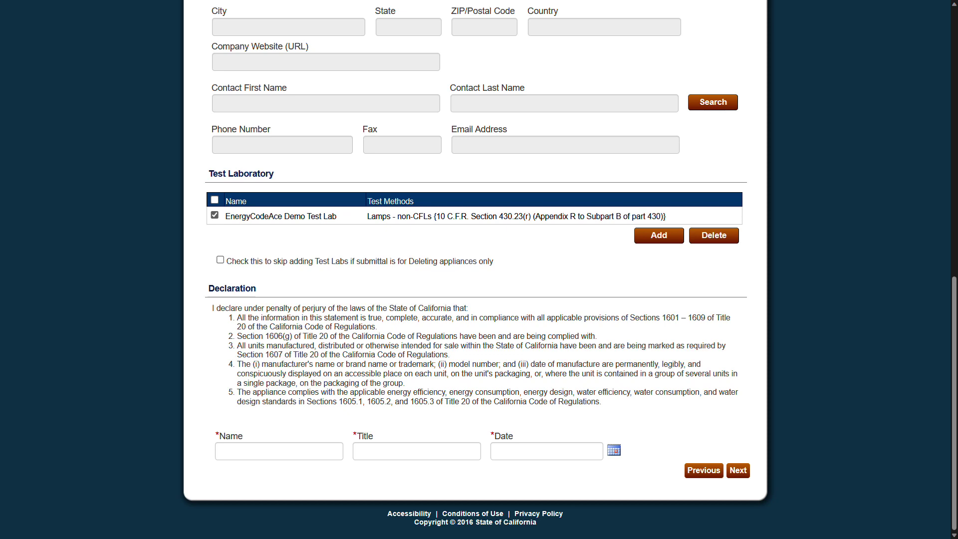
Sign with the signer's name, title Test Admin and date 11/17/2023, then continue.
click(229, 455)
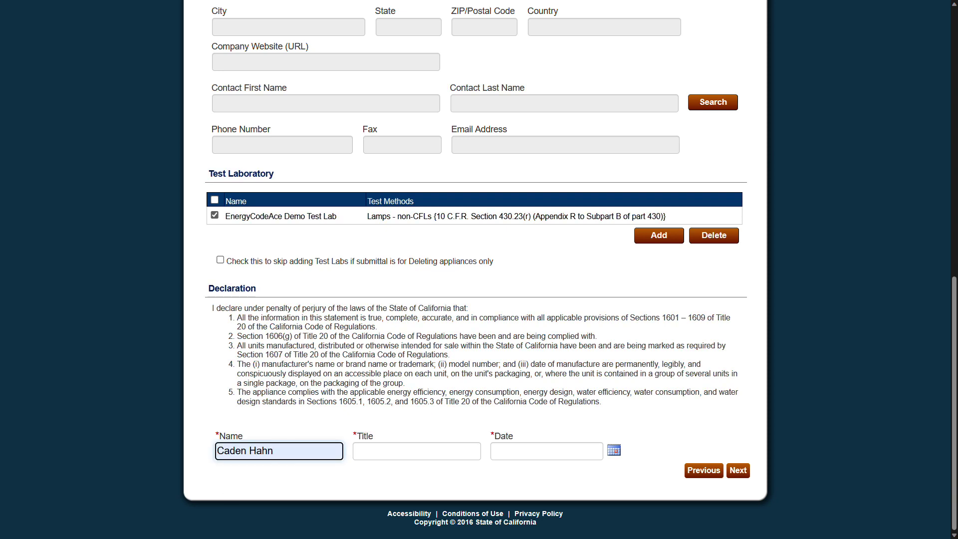
key(Tab)
text(Test Admin)
click(615, 450)
click(610, 401)
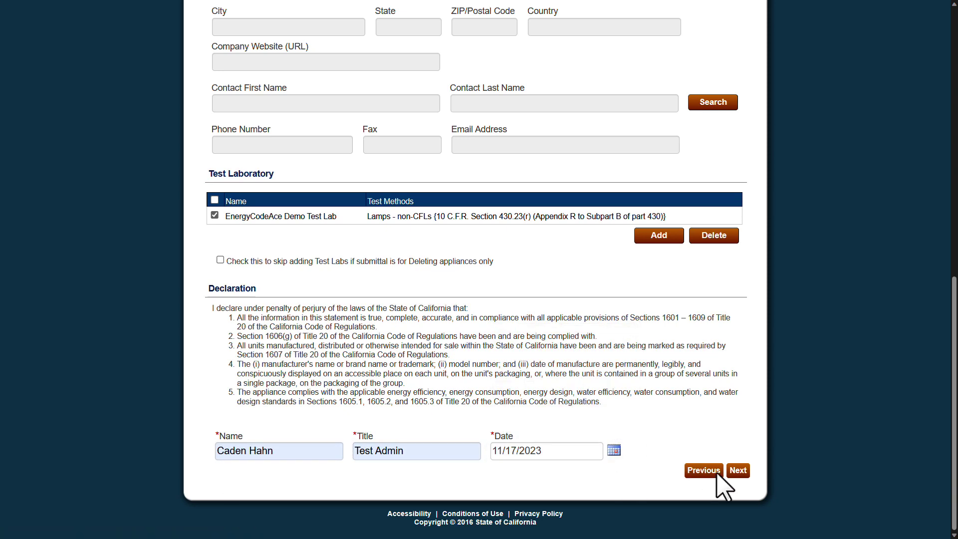
click(739, 471)
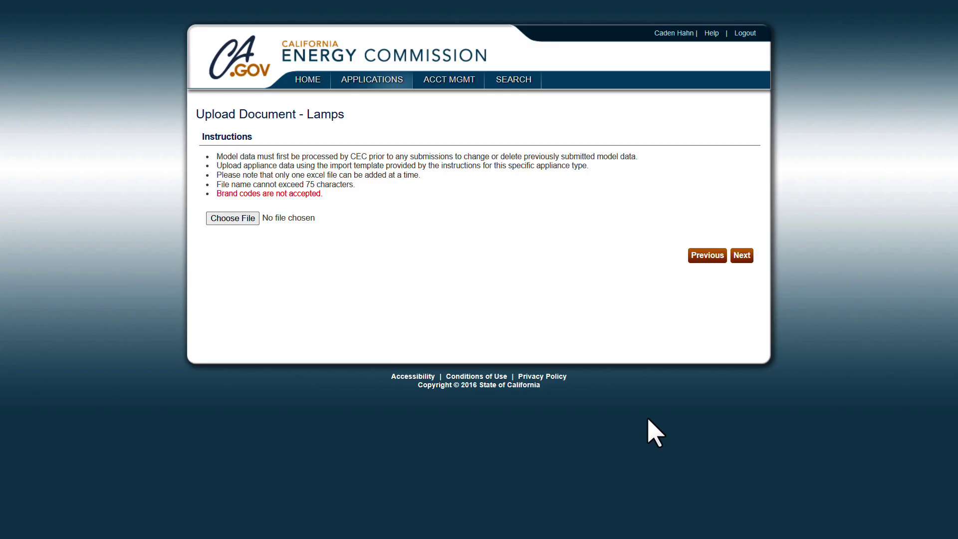
Upload SBCS_new.xlsx and proceed past the Appliance Data List to the results.
click(228, 220)
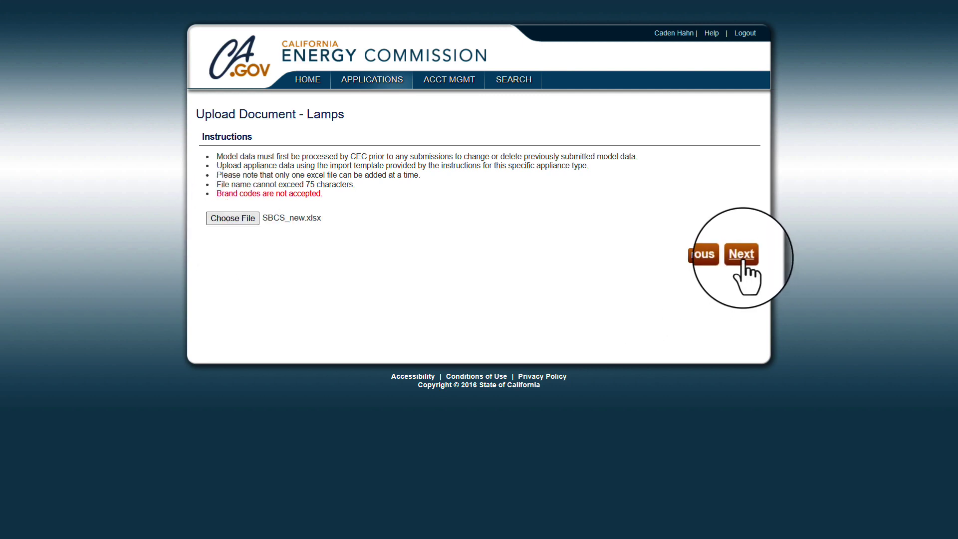
click(742, 255)
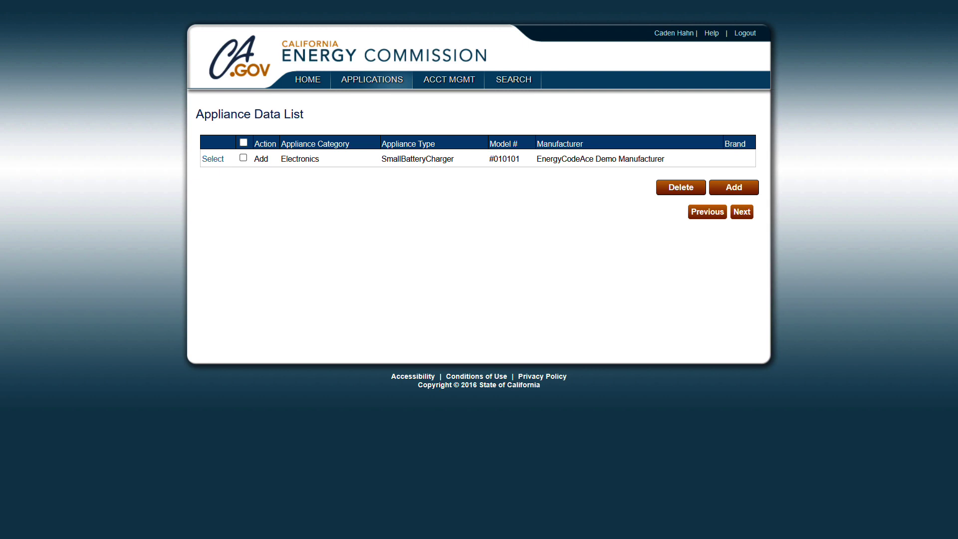
click(742, 212)
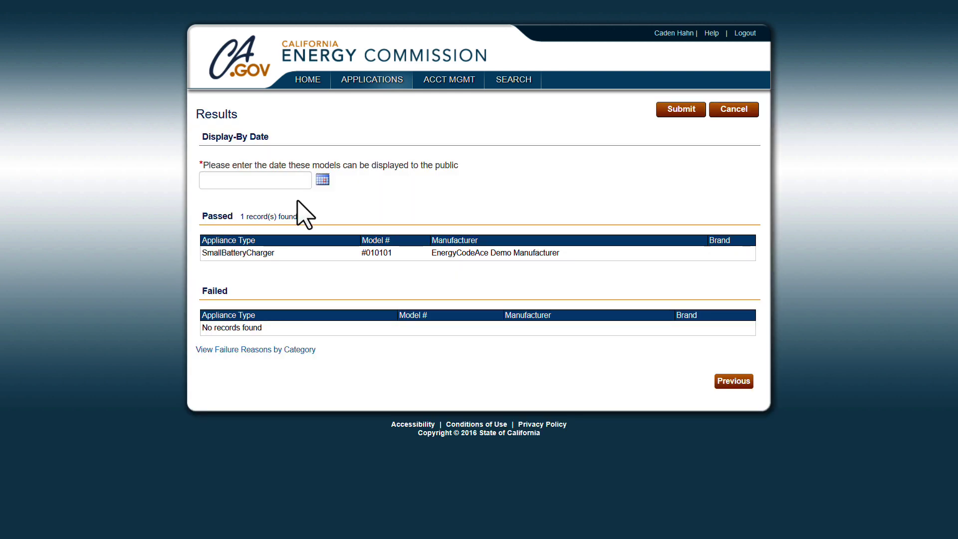
Set the public display date to 11/14/2023 and submit the passed models.
click(281, 180)
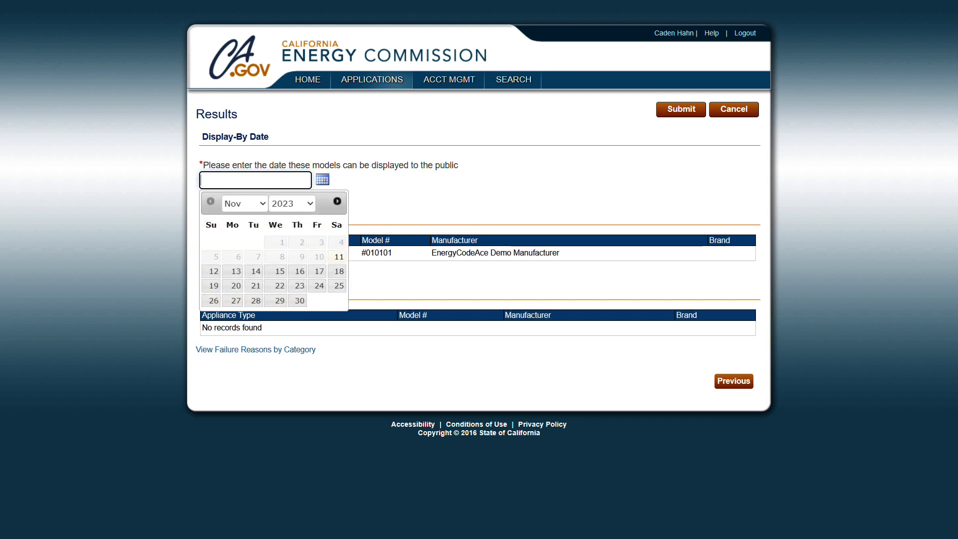
click(255, 273)
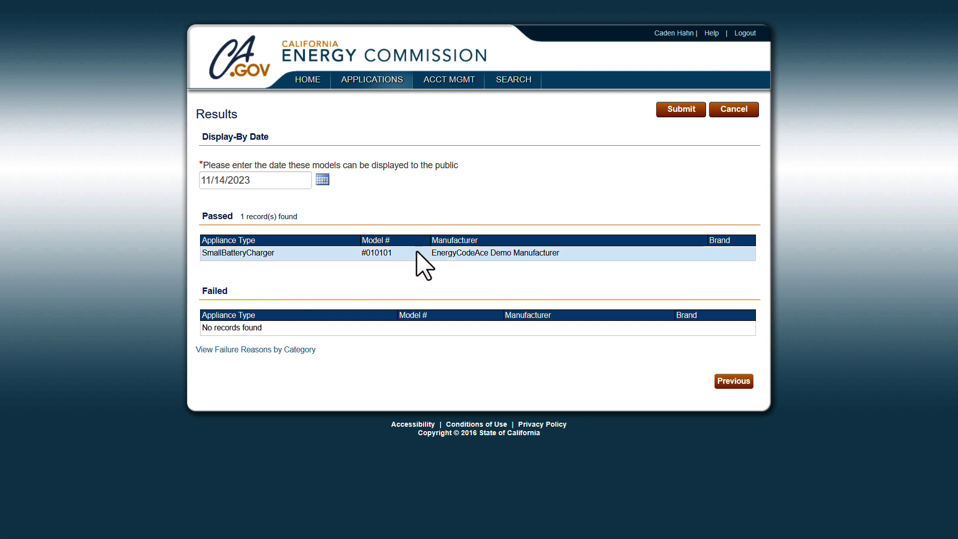
click(681, 111)
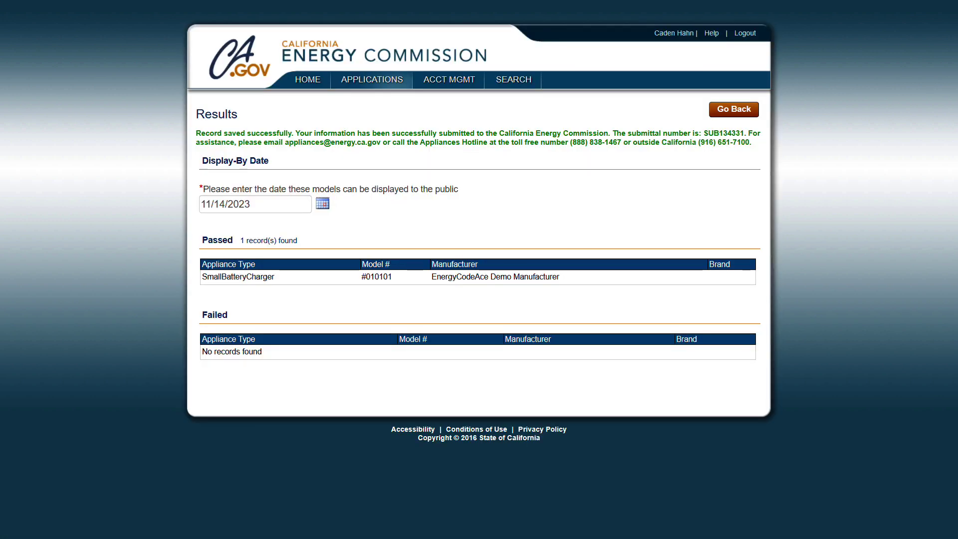